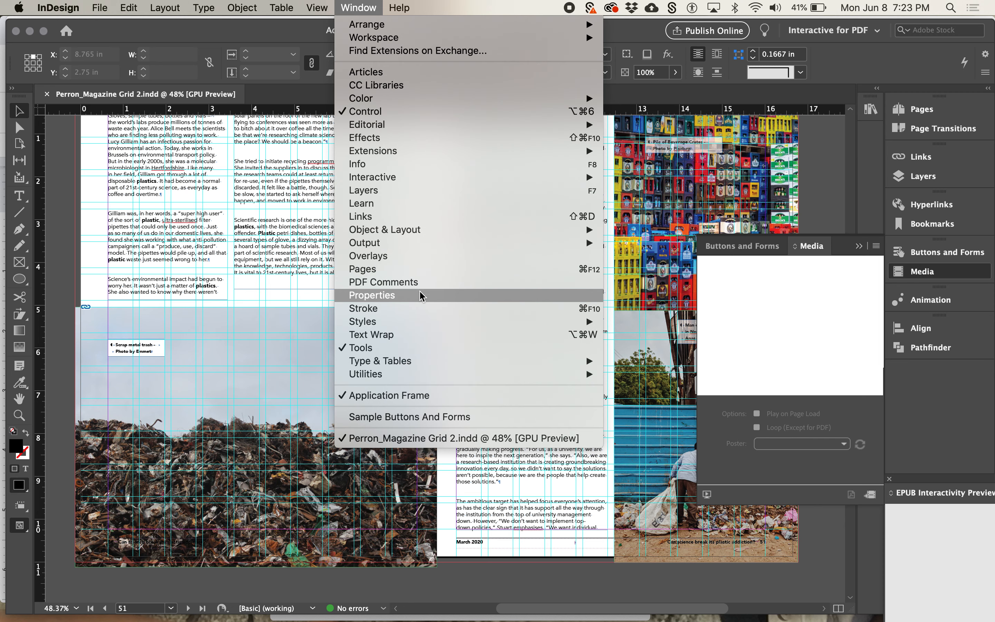
Display the Object Styles, move them clear of the article text, and select the scrap metal photo to check its style
{"action": "mouse_move", "coordinate": [411, 323]}
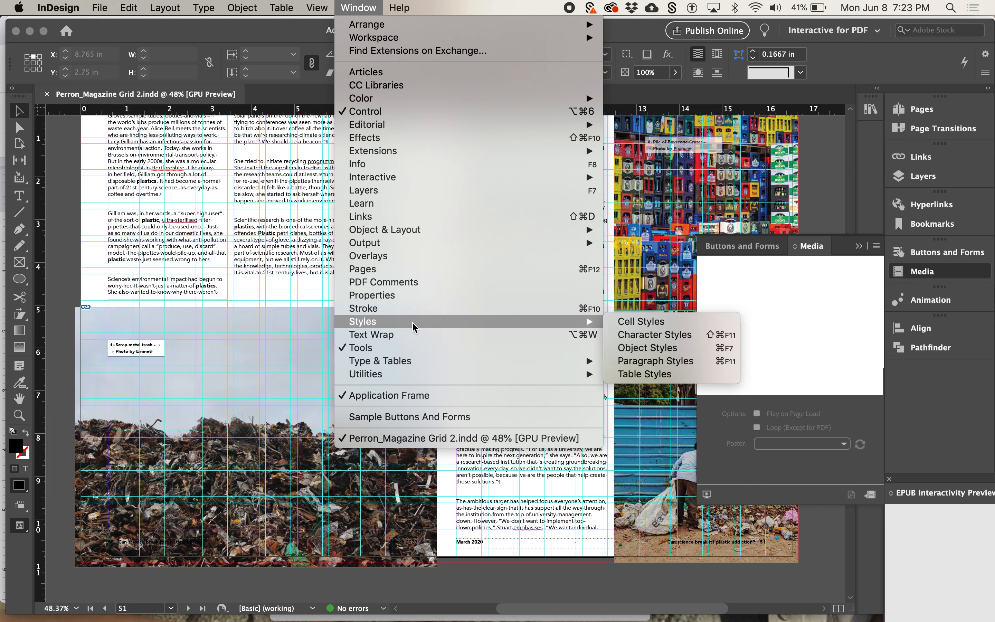
{"action": "left_click", "coordinate": [622, 350]}
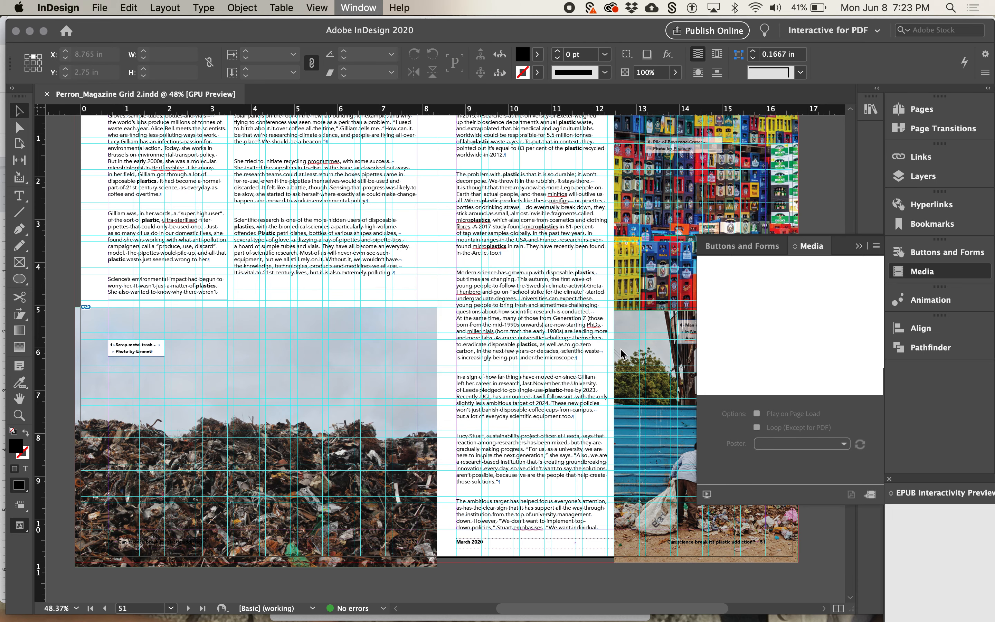
{"action": "left_click_drag", "start_coordinate": [473, 261], "coordinate": [709, 112]}
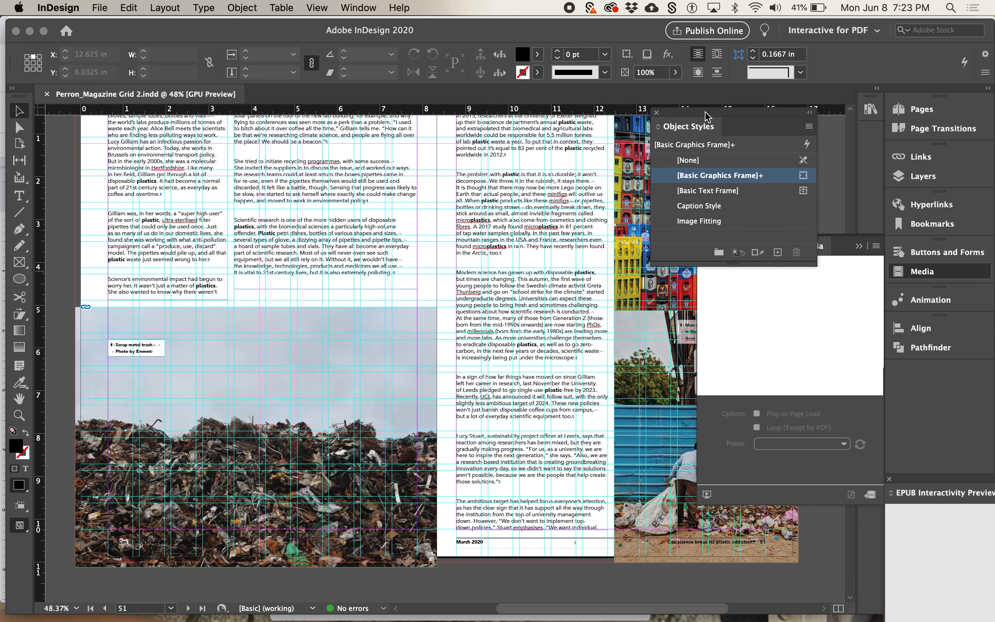
{"action": "left_click", "coordinate": [429, 333]}
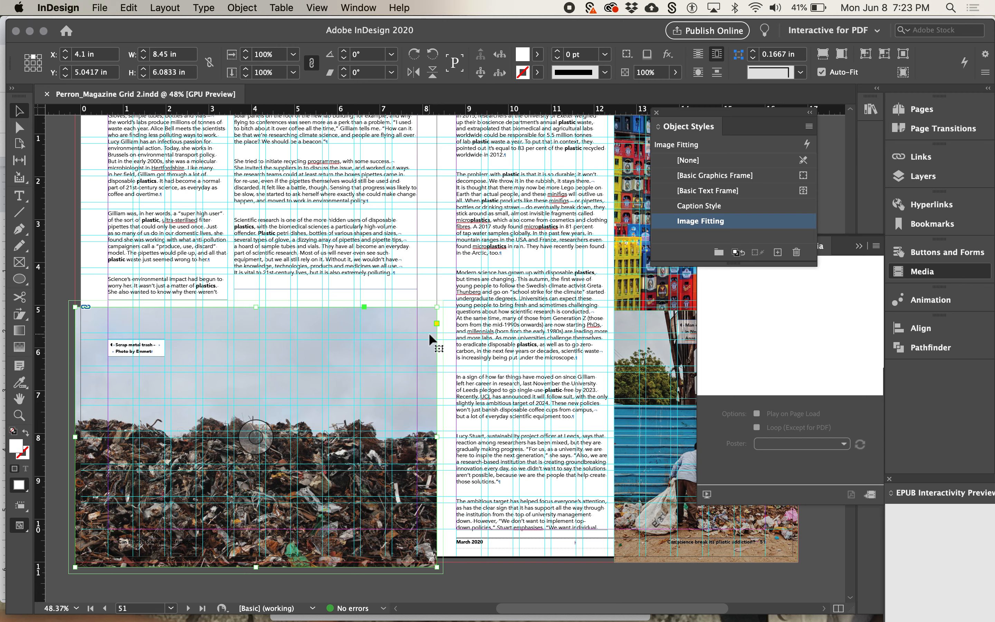
Delete the caption box over the scrap metal photo and save the document
{"action": "left_click", "coordinate": [152, 353]}
{"action": "key", "text": "Delete"}
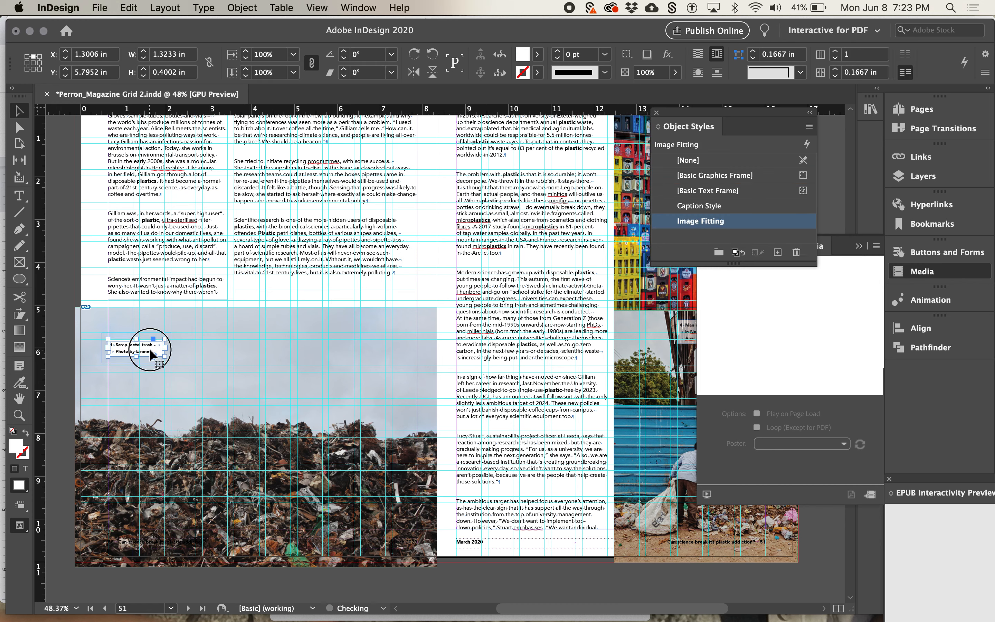
{"action": "key", "text": "cmd+s"}
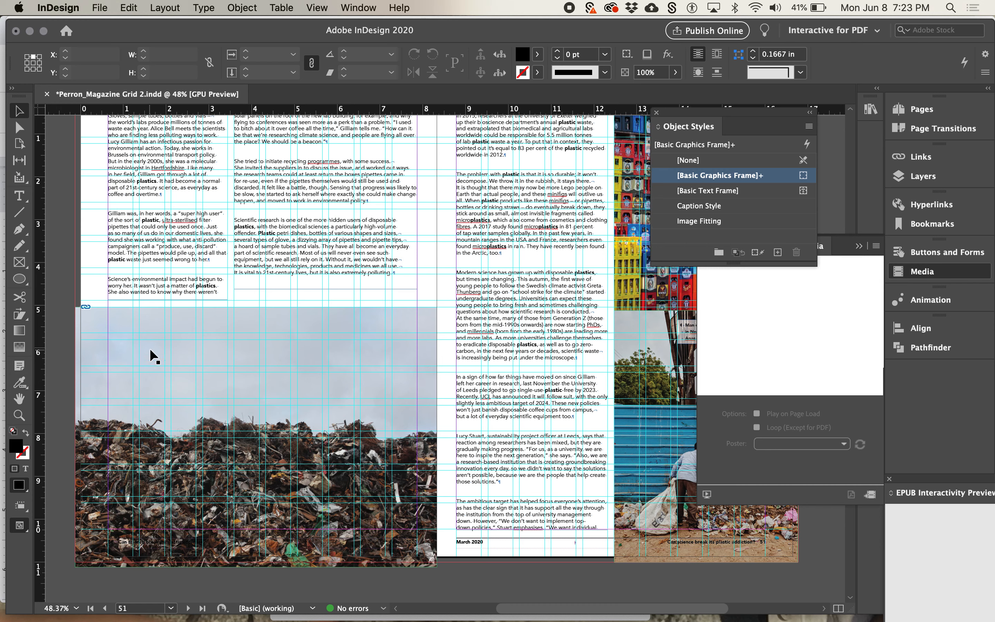
{"action": "left_click", "coordinate": [150, 350]}
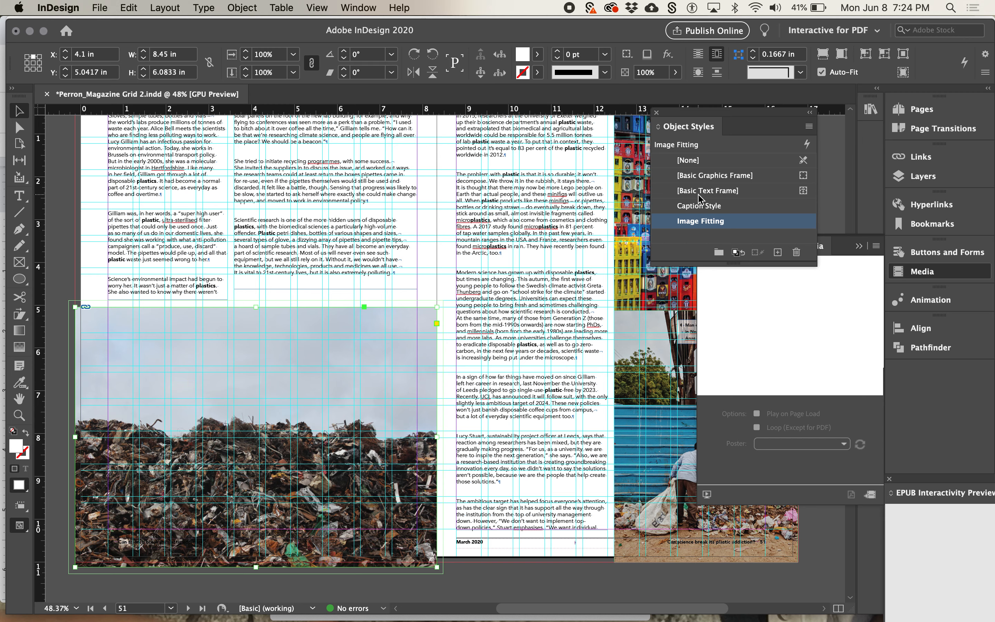
{"action": "left_click", "coordinate": [688, 161]}
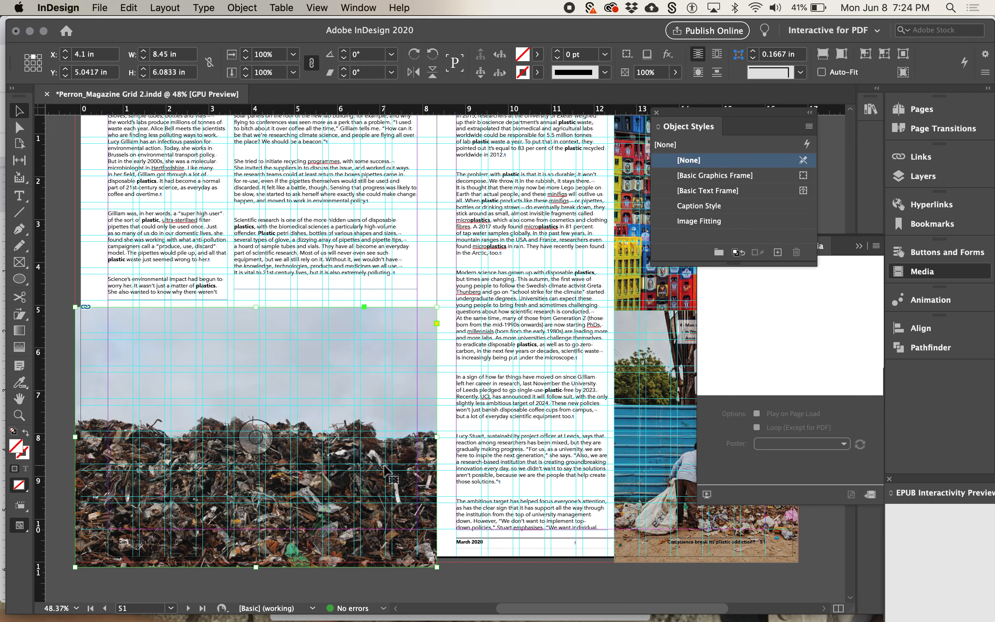
{"action": "left_click", "coordinate": [101, 8]}
{"action": "left_click", "coordinate": [116, 183]}
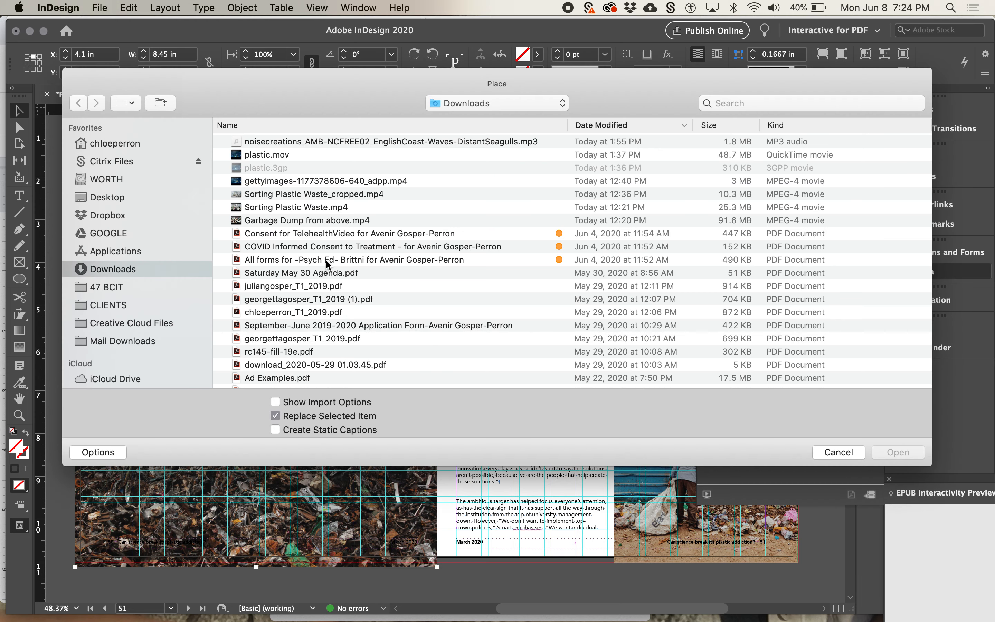
{"action": "double_click", "coordinate": [309, 184]}
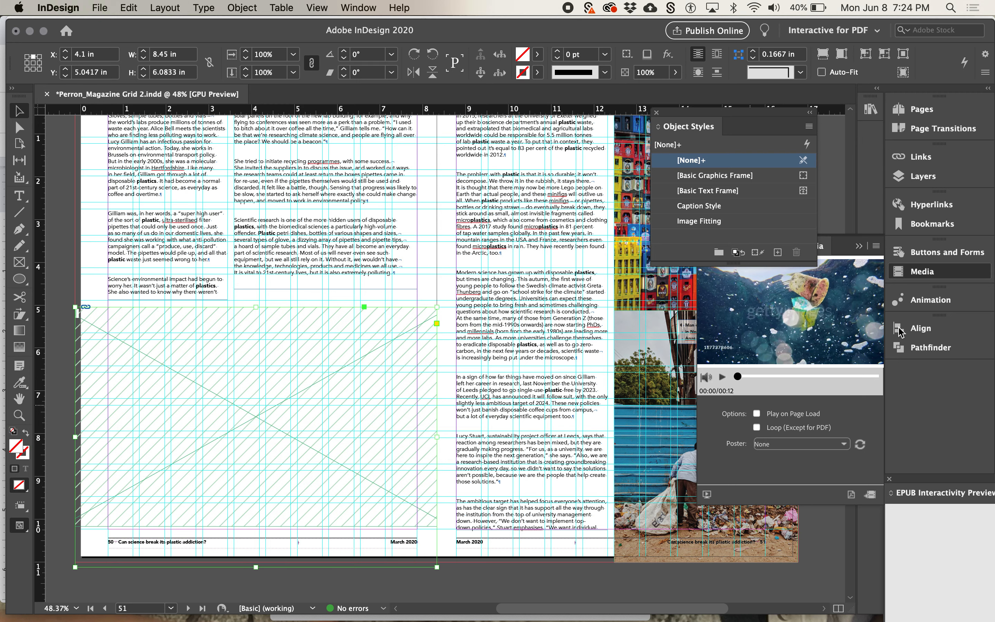
Try the Standard poster on the placed video and set its poster to From Current Frame instead
{"action": "left_click", "coordinate": [948, 272]}
{"action": "left_click", "coordinate": [947, 272]}
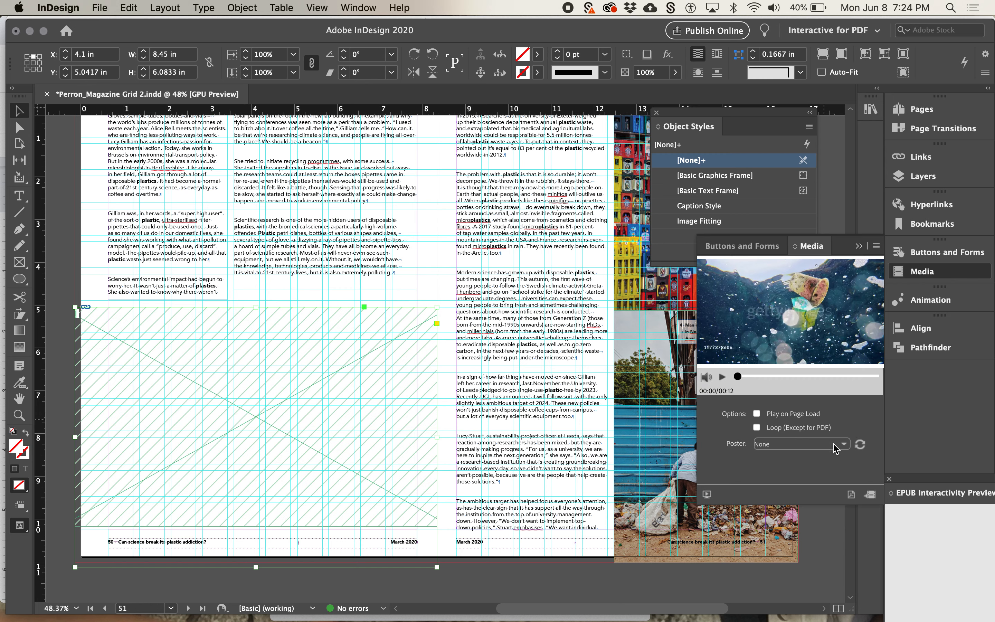
{"action": "left_click", "coordinate": [792, 444]}
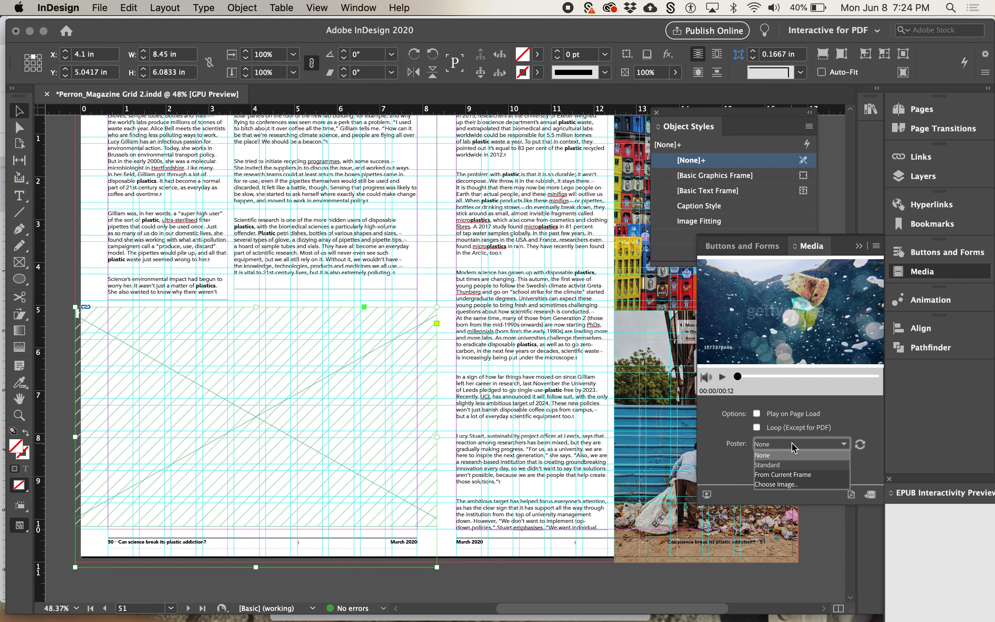
{"action": "left_click", "coordinate": [789, 466]}
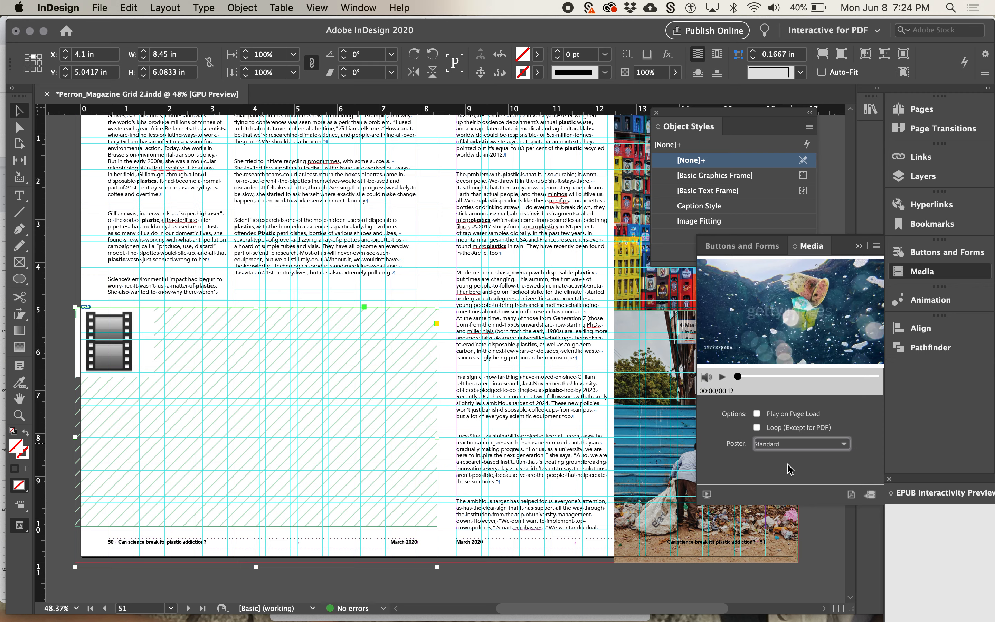
{"action": "left_click", "coordinate": [792, 448]}
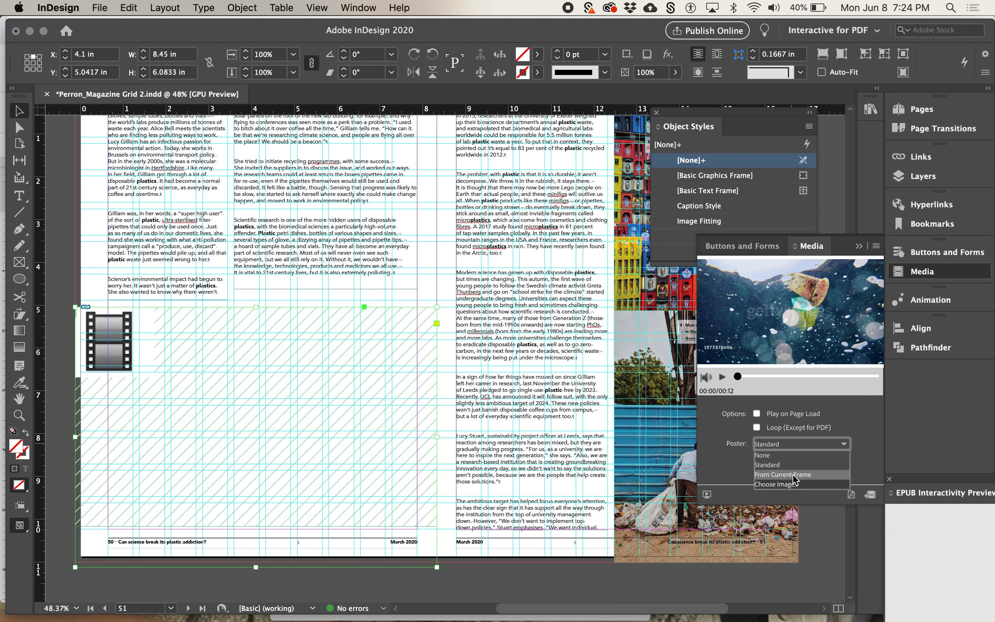
{"action": "left_click", "coordinate": [793, 475]}
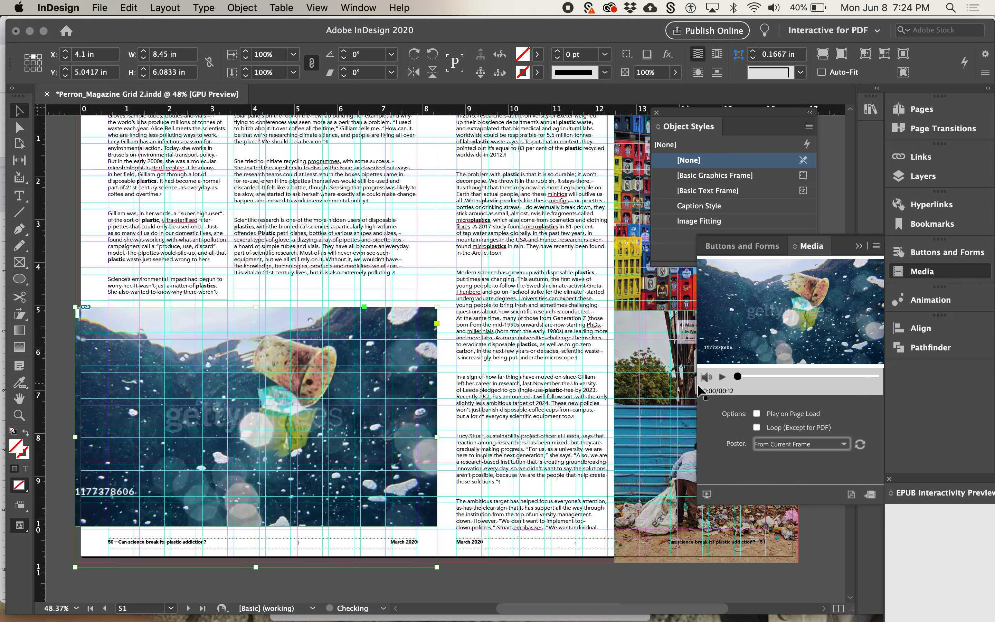
Scrub through the placed video to the frame at 00:03 and refresh its poster from that frame
{"action": "left_click", "coordinate": [777, 376]}
{"action": "left_click_drag", "start_coordinate": [777, 377], "coordinate": [746, 377]}
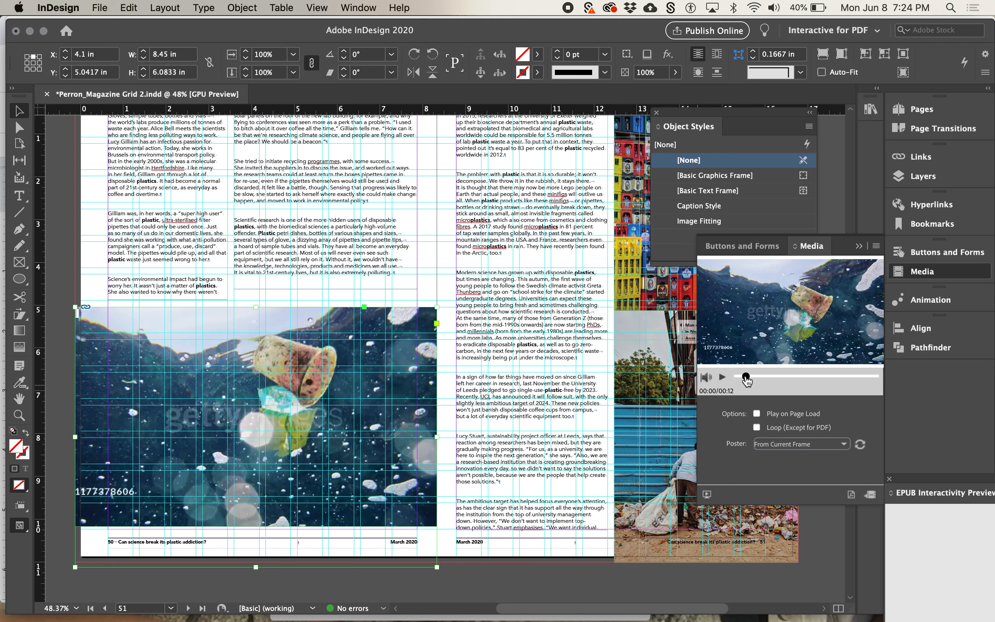
{"action": "left_click", "coordinate": [788, 376]}
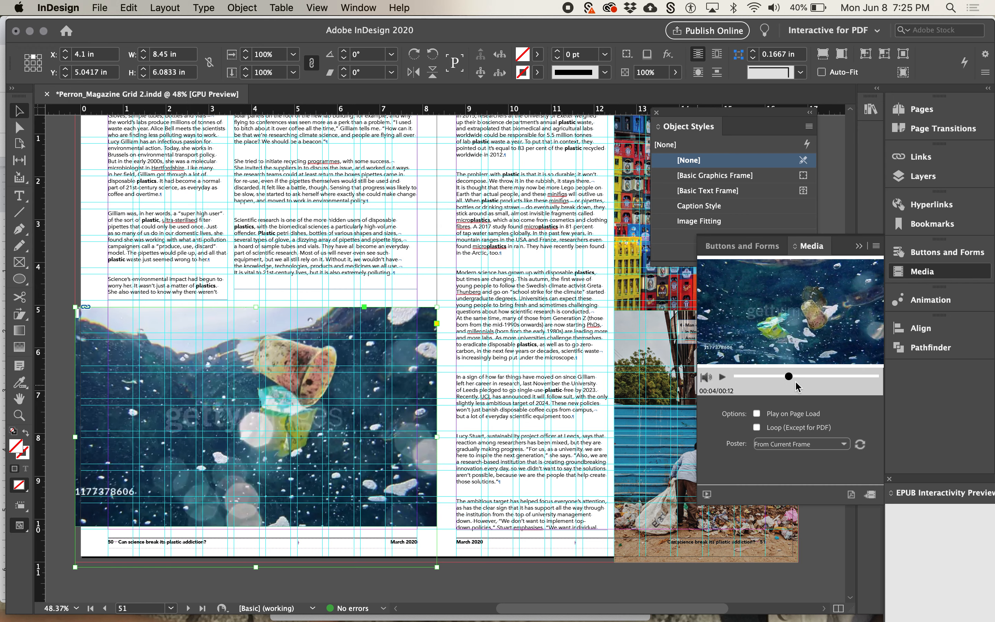
{"action": "left_click", "coordinate": [738, 377]}
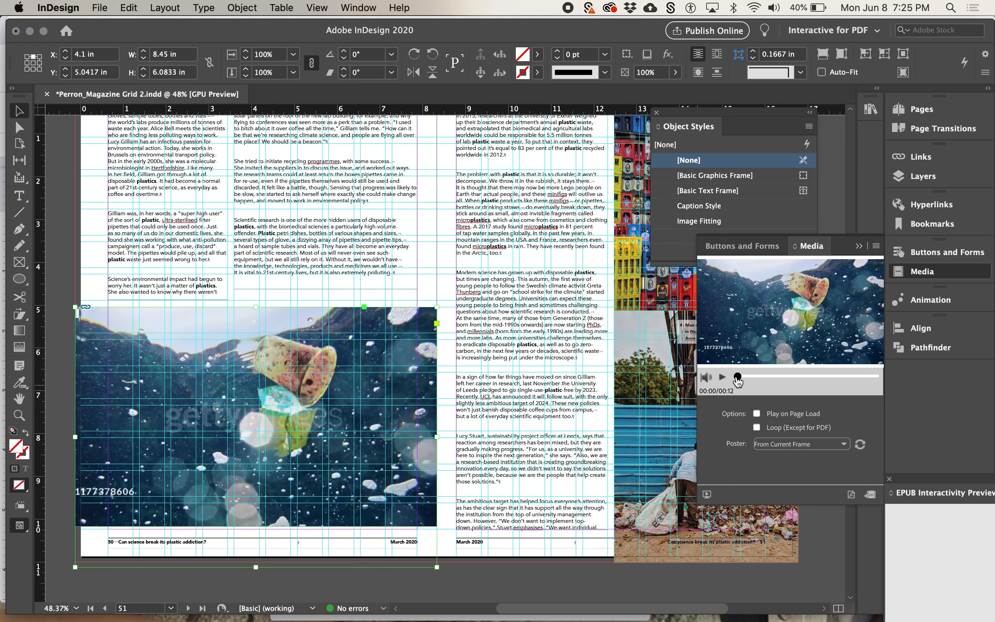
{"action": "left_click", "coordinate": [792, 377]}
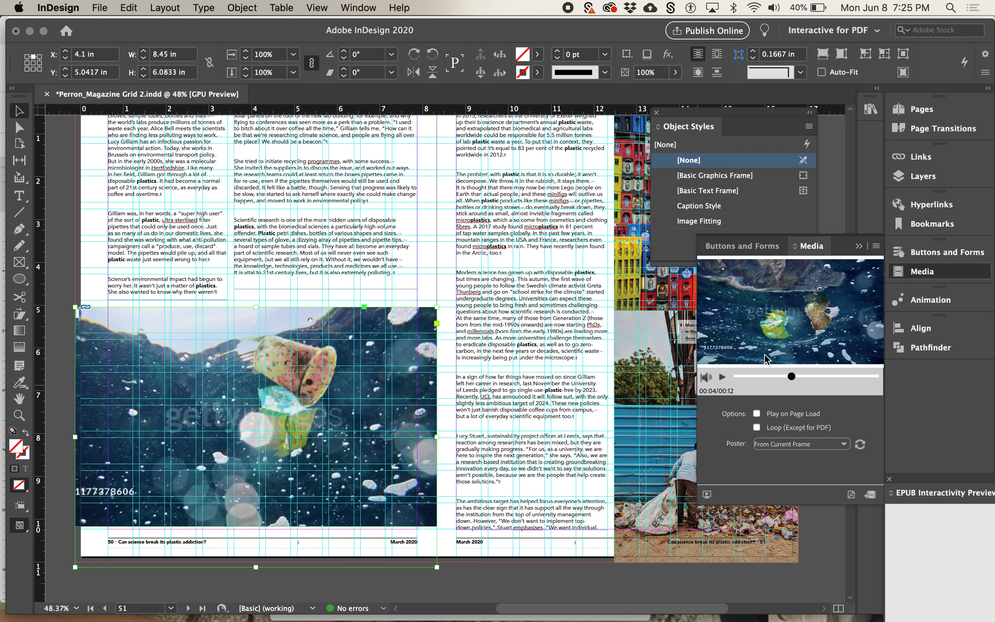
{"action": "left_click", "coordinate": [793, 376]}
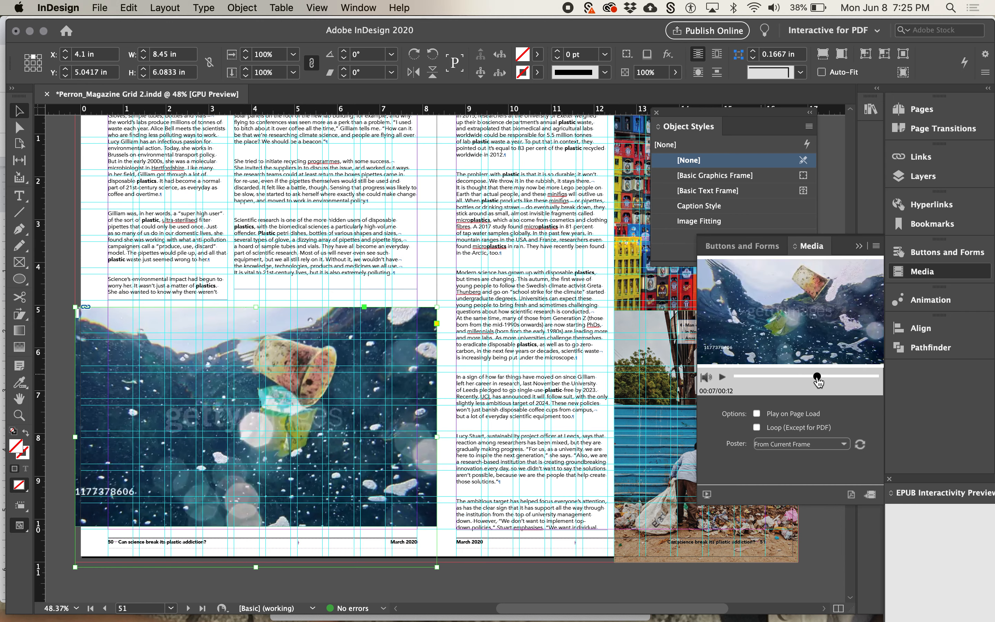
{"action": "left_click", "coordinate": [773, 376]}
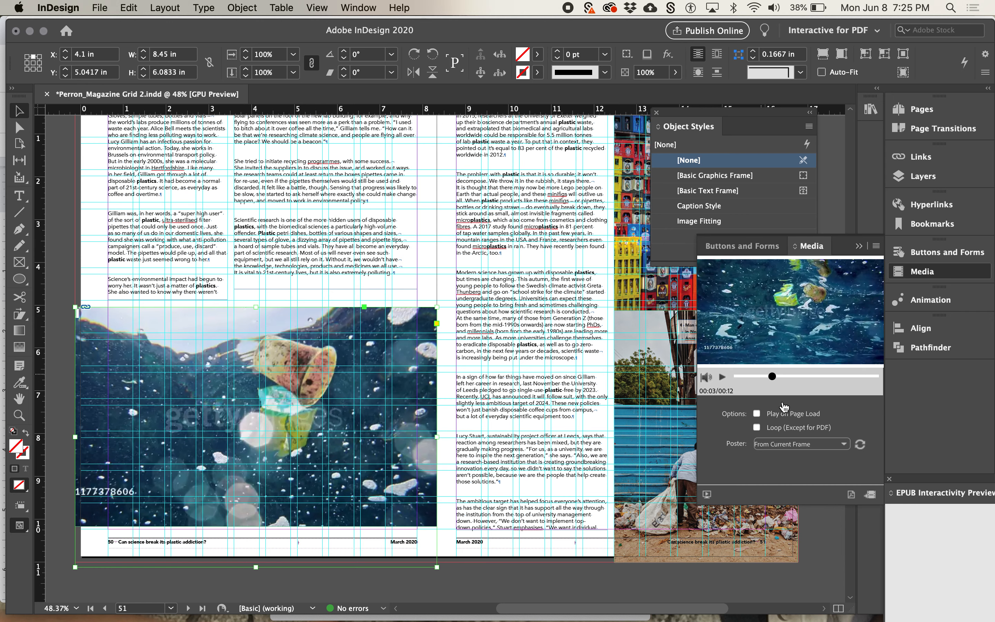
{"action": "left_click", "coordinate": [861, 449]}
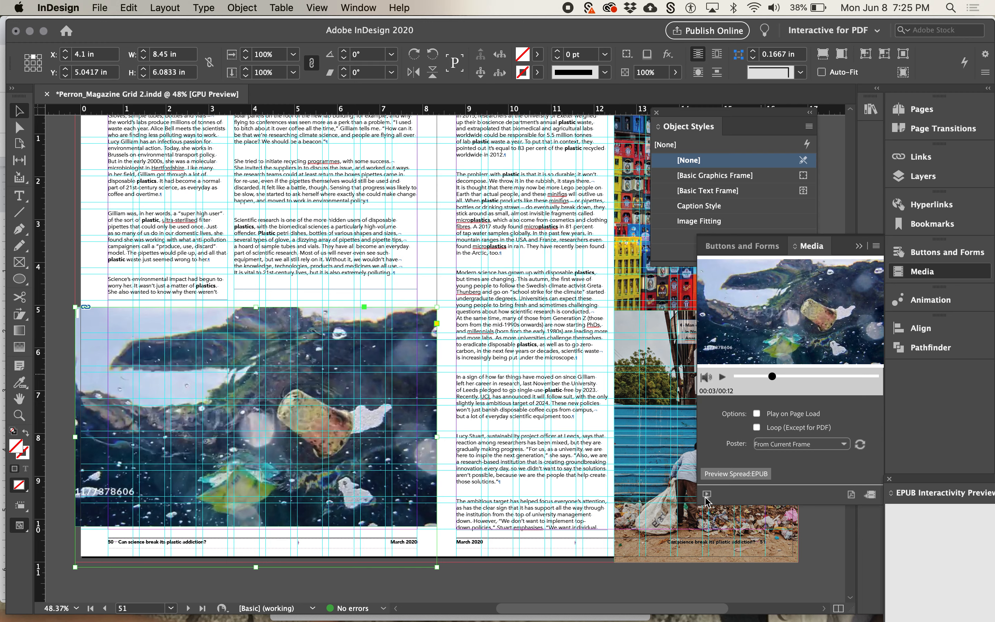
Generate an EPUB interactivity preview of the spread, with its window moved over the document and enlarged
{"action": "mouse_move", "coordinate": [937, 479]}
{"action": "left_mouse_down"}
{"action": "mouse_move", "coordinate": [693, 325]}
{"action": "mouse_move", "coordinate": [864, 488]}
{"action": "mouse_move", "coordinate": [936, 481]}
{"action": "left_mouse_up"}
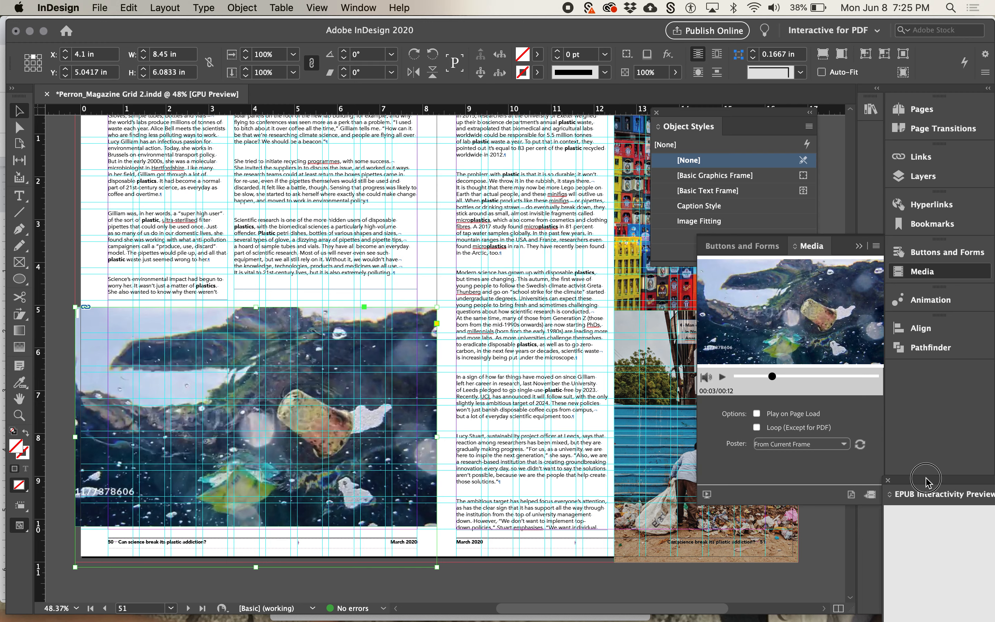
{"action": "left_click", "coordinate": [889, 482]}
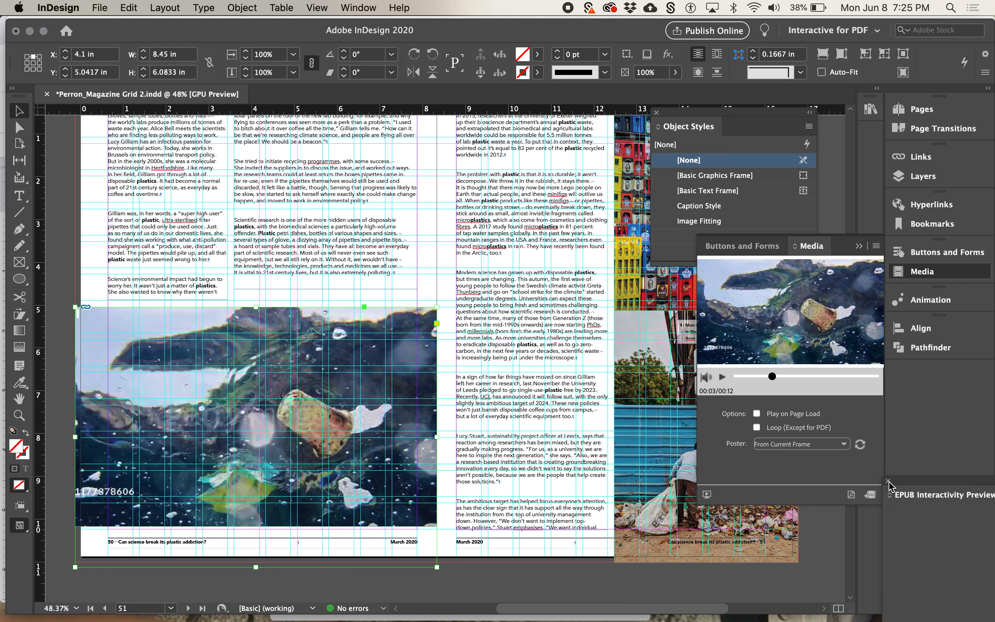
{"action": "left_click", "coordinate": [705, 495]}
{"action": "left_click_drag", "start_coordinate": [929, 479], "coordinate": [477, 95]}
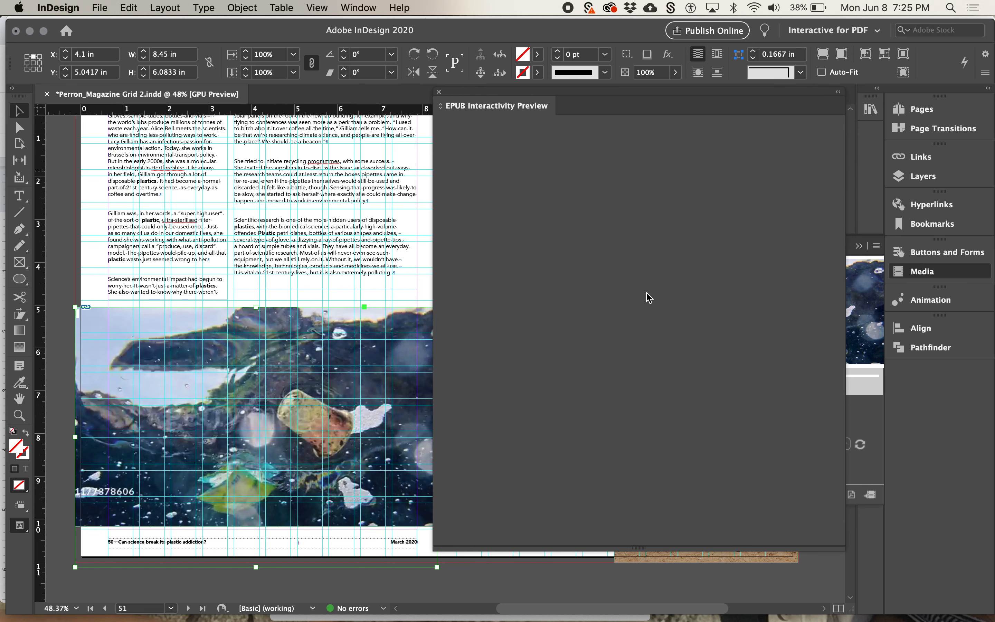
{"action": "left_click_drag", "start_coordinate": [842, 546], "coordinate": [641, 341]}
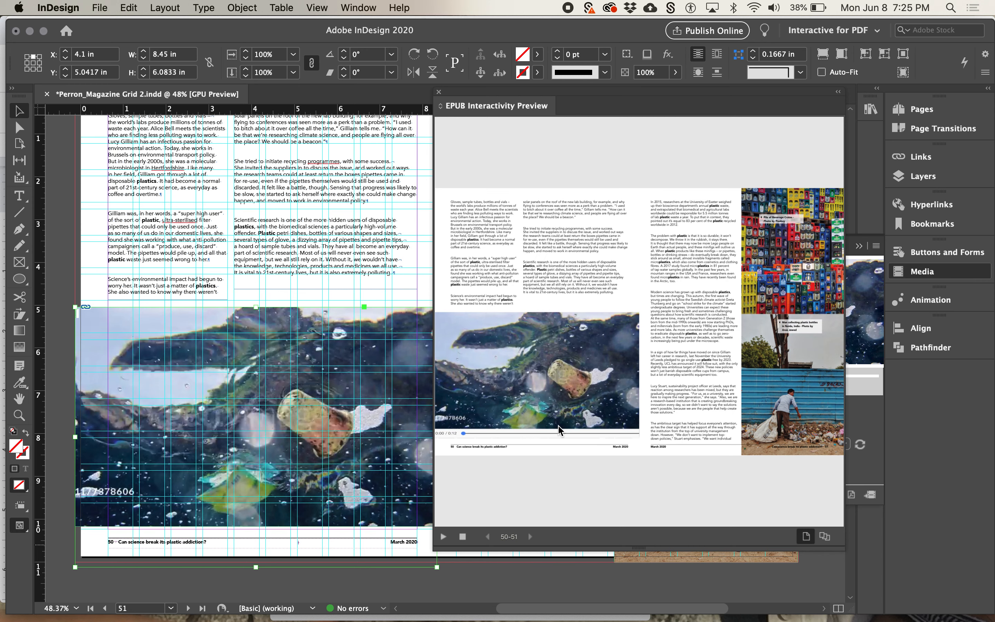
{"action": "left_click_drag", "start_coordinate": [842, 548], "coordinate": [940, 612]}
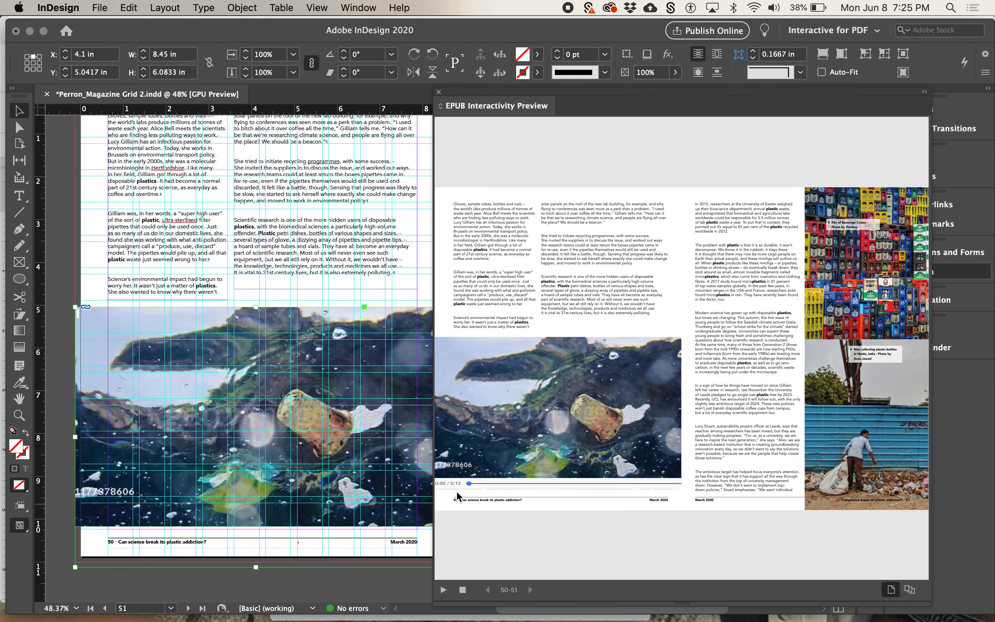
Play the spread preview and scrub through the embedded video, moving the preview window out of the way when done
{"action": "left_click", "coordinate": [442, 592]}
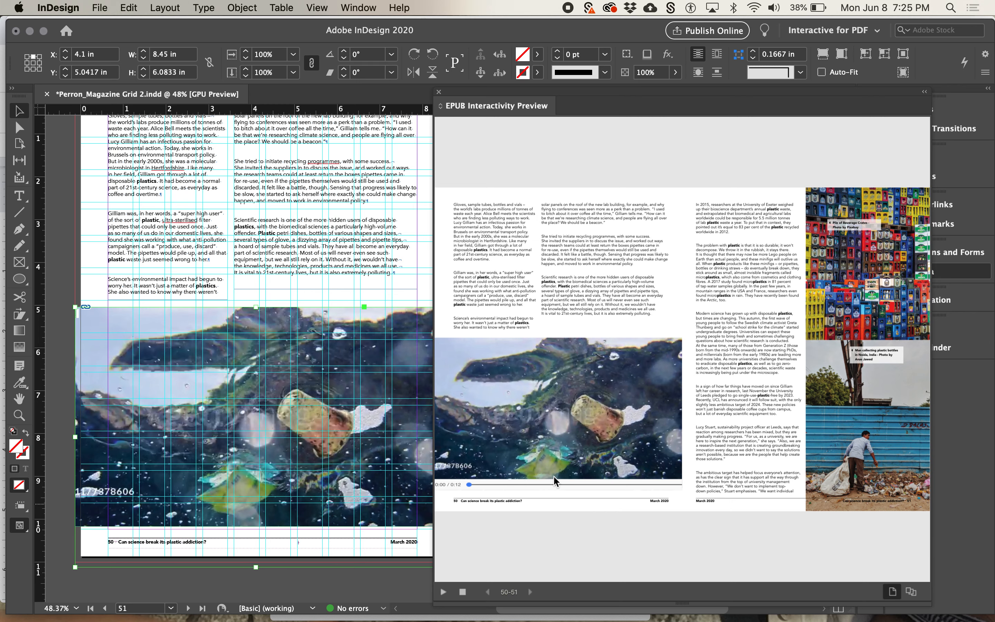
{"action": "left_click_drag", "start_coordinate": [567, 484], "coordinate": [528, 484]}
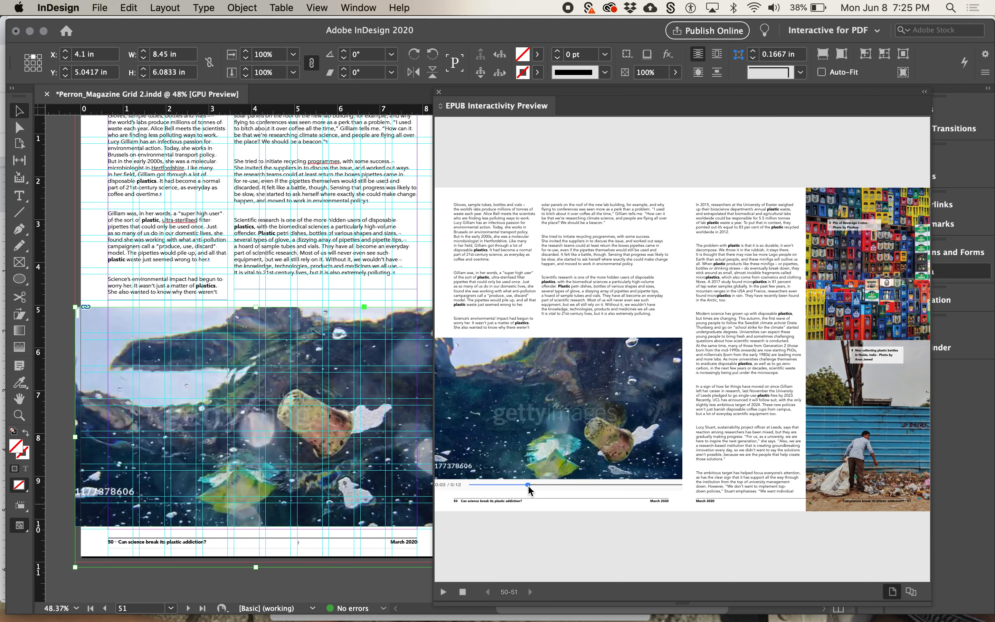
{"action": "left_click", "coordinate": [579, 485]}
{"action": "left_click", "coordinate": [608, 485]}
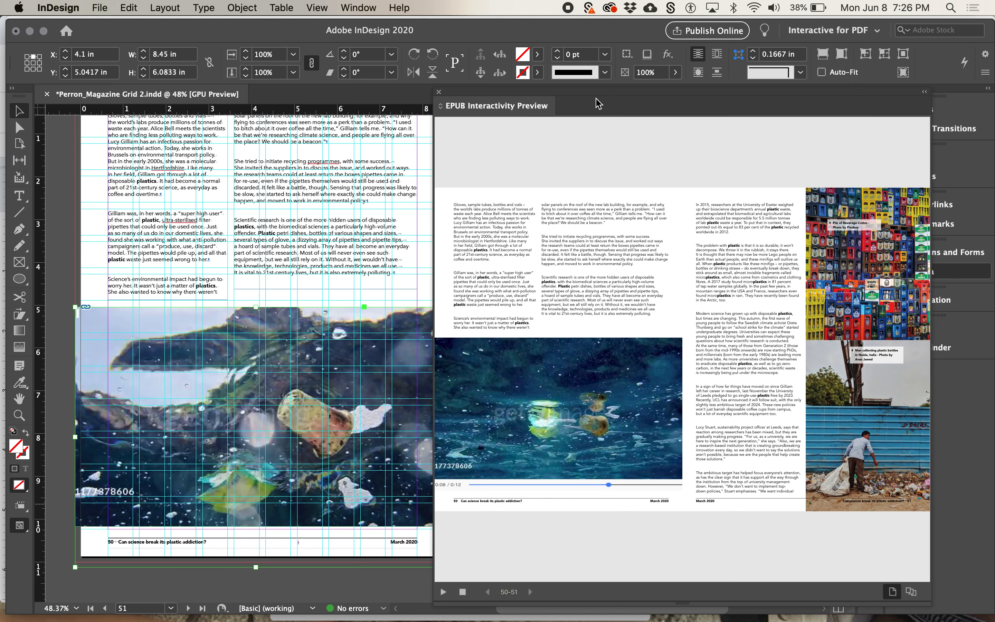
{"action": "left_click_drag", "start_coordinate": [587, 103], "coordinate": [982, 515]}
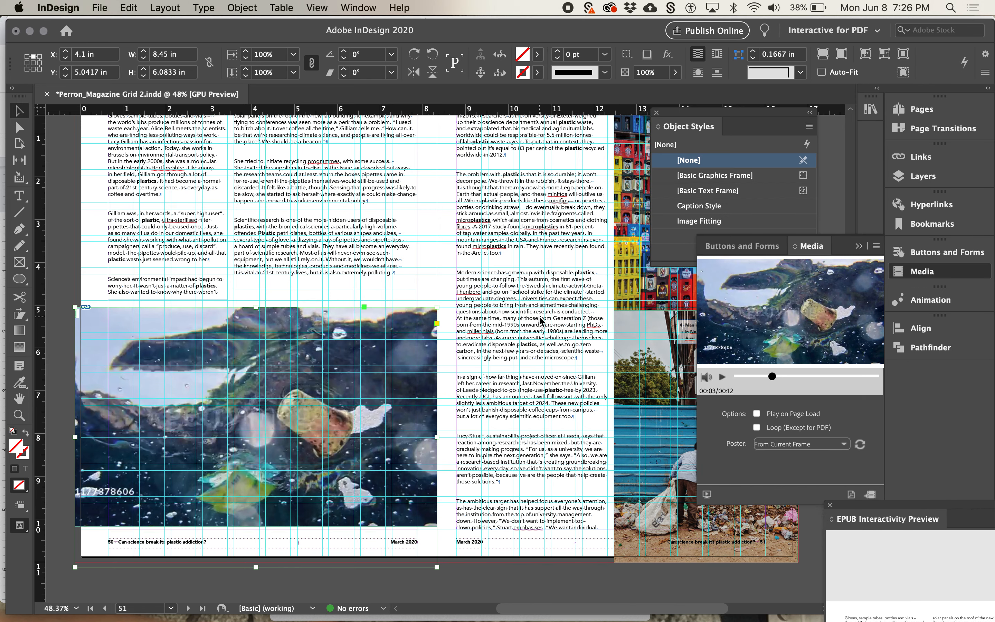
Save the document as a separate version in the 47_BCIT folder, with a file name ending in "Magazine Grid-interactive"
{"action": "left_click", "coordinate": [99, 6]}
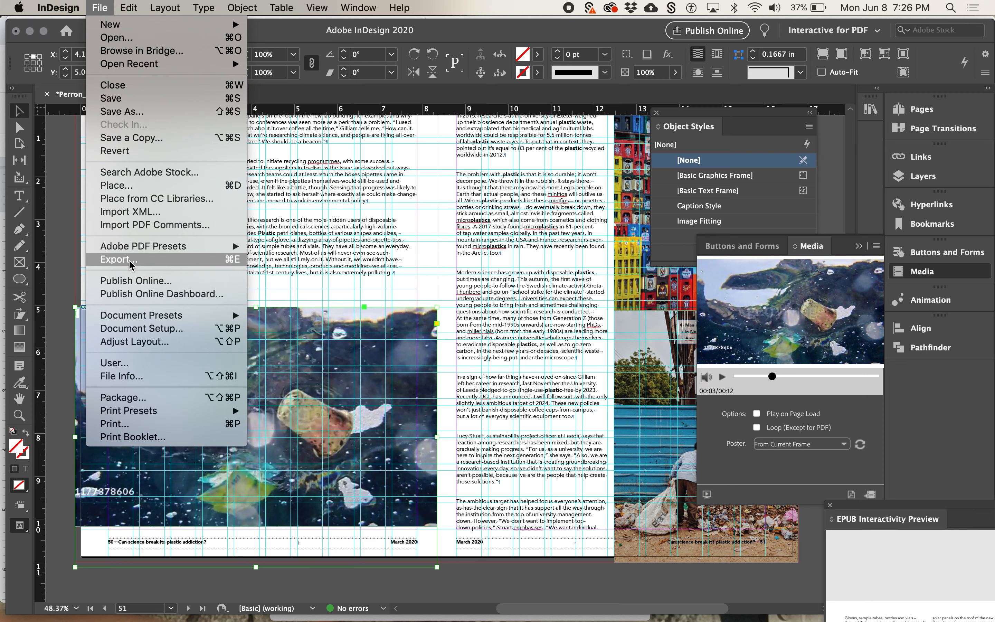
{"action": "left_click", "coordinate": [141, 115]}
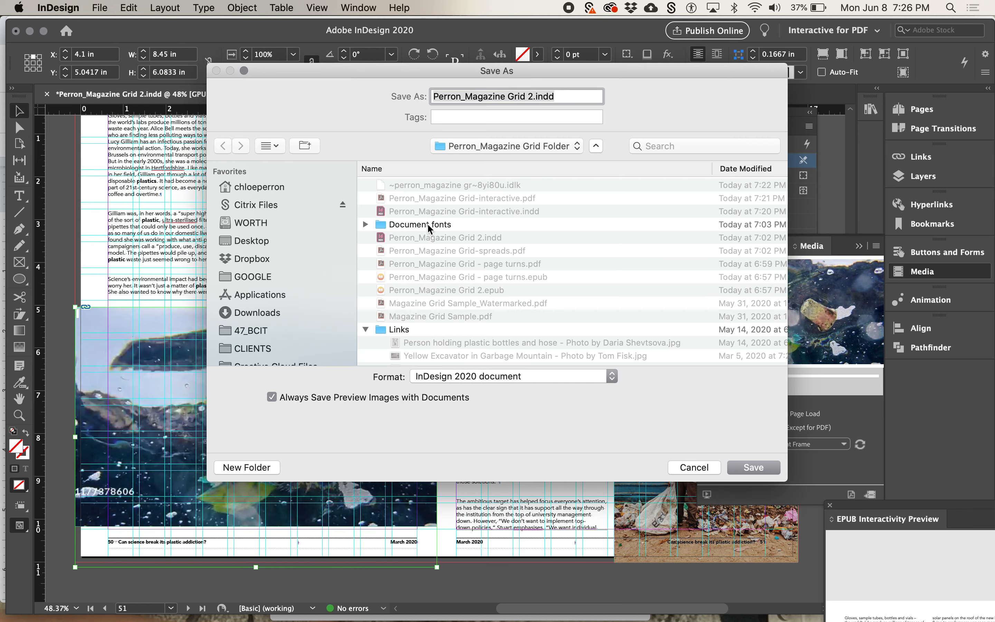
{"action": "left_click", "coordinate": [531, 142]}
{"action": "left_click", "coordinate": [526, 162]}
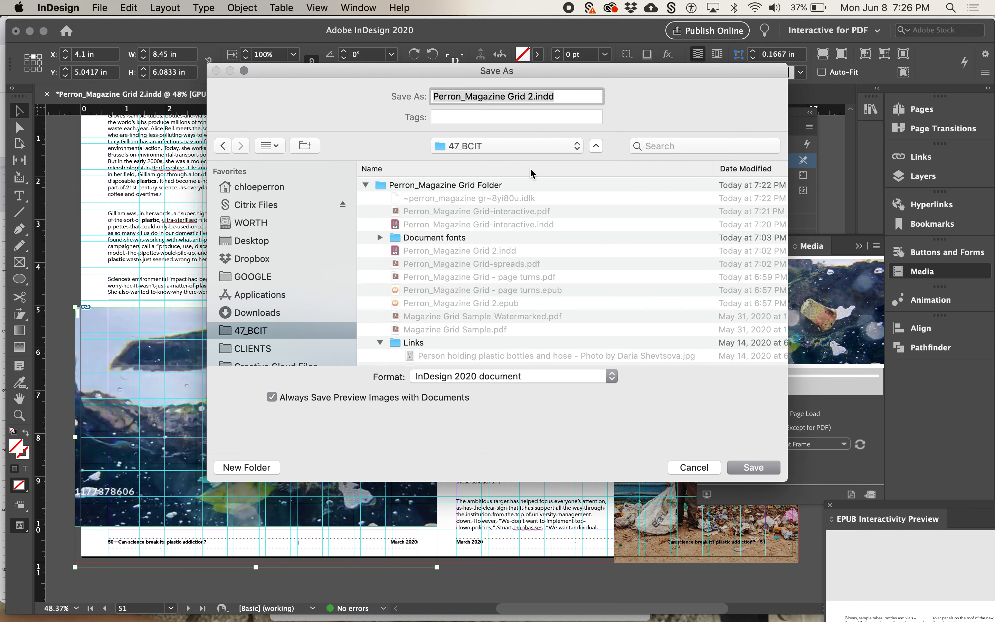
{"action": "left_click", "coordinate": [365, 185]}
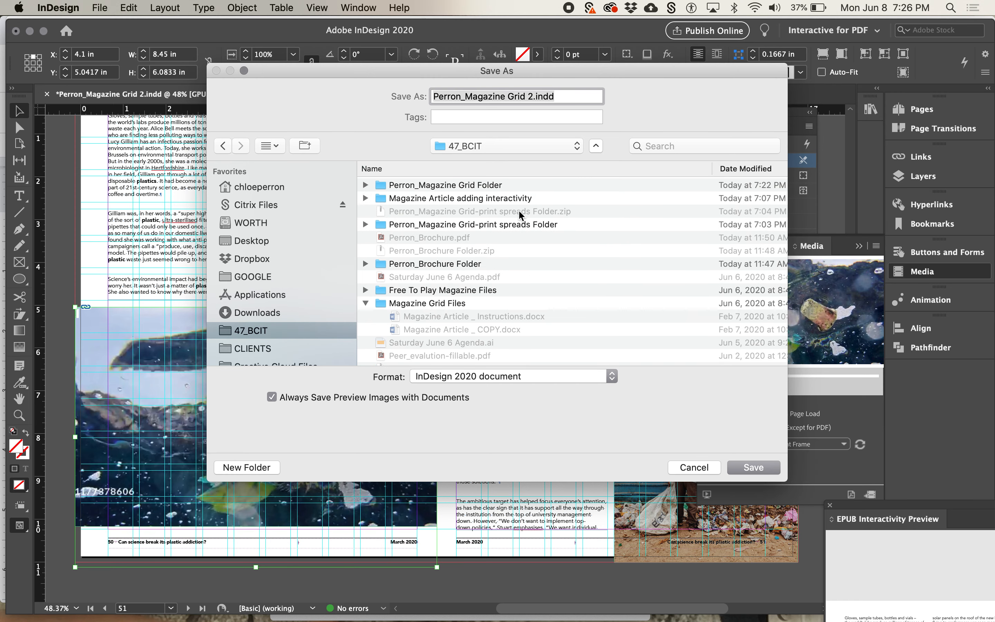
{"action": "left_click", "coordinate": [533, 97]}
{"action": "key", "text": "BackSpace"}
{"action": "key", "text": "BackSpace"}
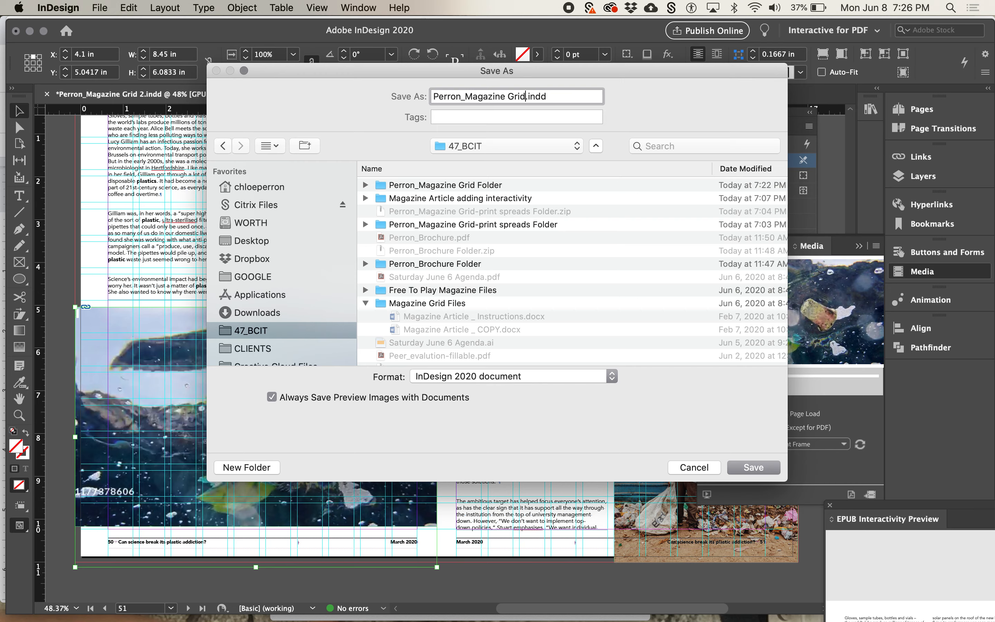
{"action": "type", "text": "-interactive"}
{"action": "key", "text": "Return"}
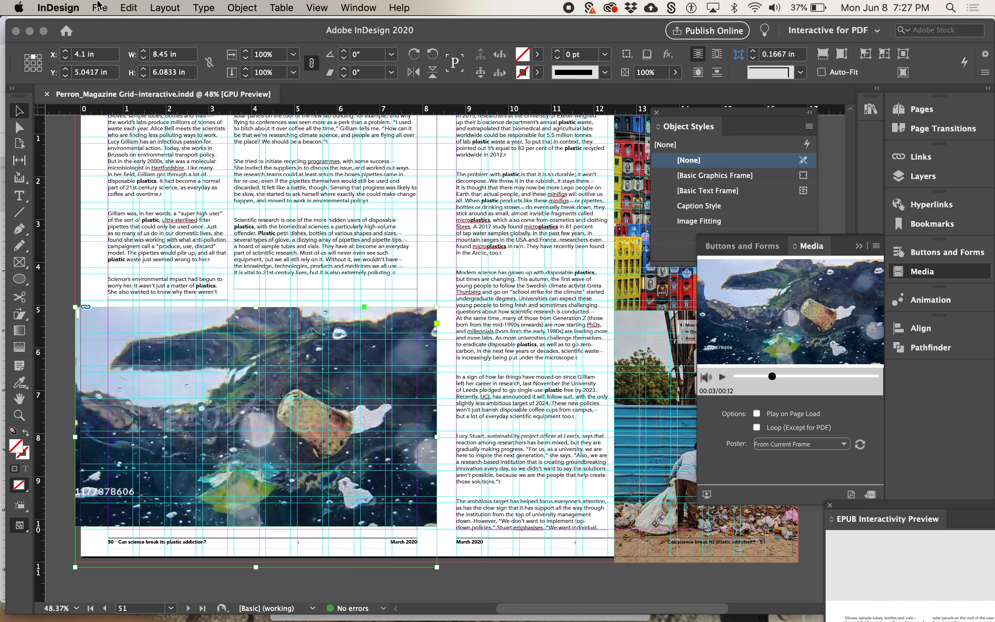
Export all pages as an Adobe PDF (Interactive) in spreads with all media included, accept the RGB conversion, and cancel the reading preparation
{"action": "left_click", "coordinate": [106, 8]}
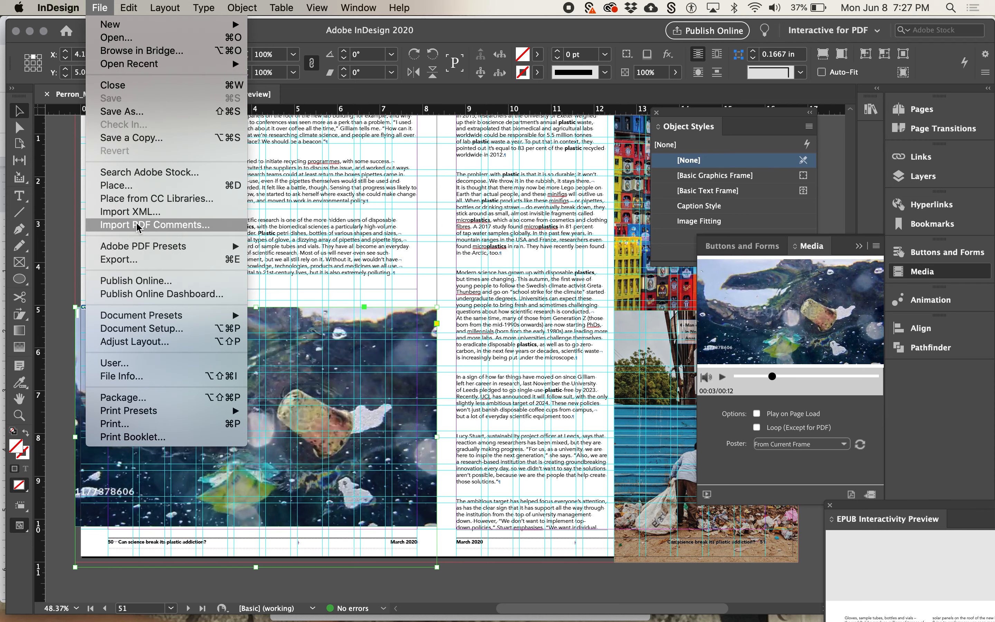
{"action": "left_click", "coordinate": [144, 259]}
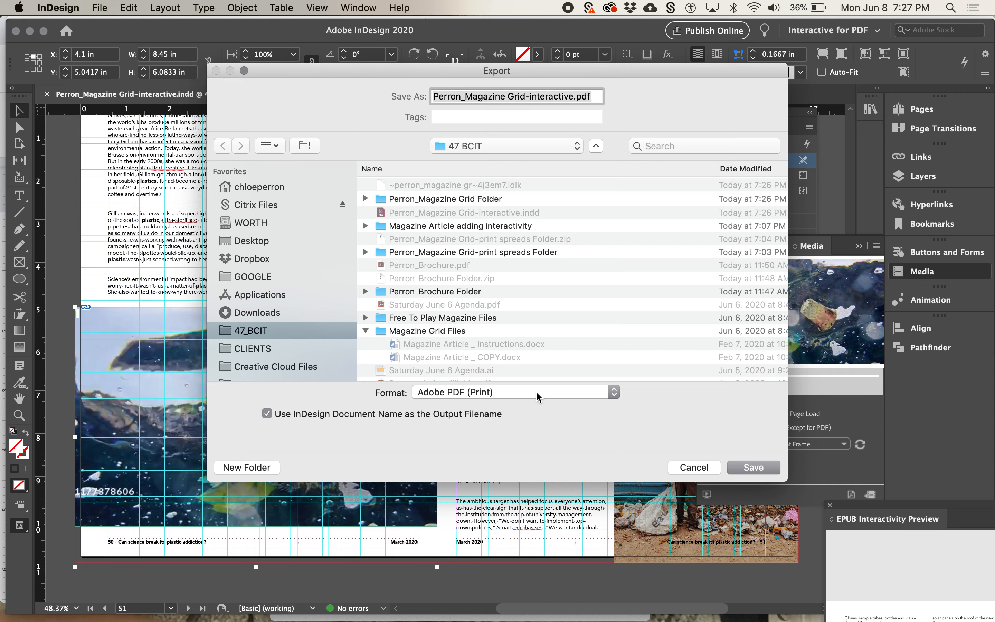
{"action": "left_click", "coordinate": [536, 392]}
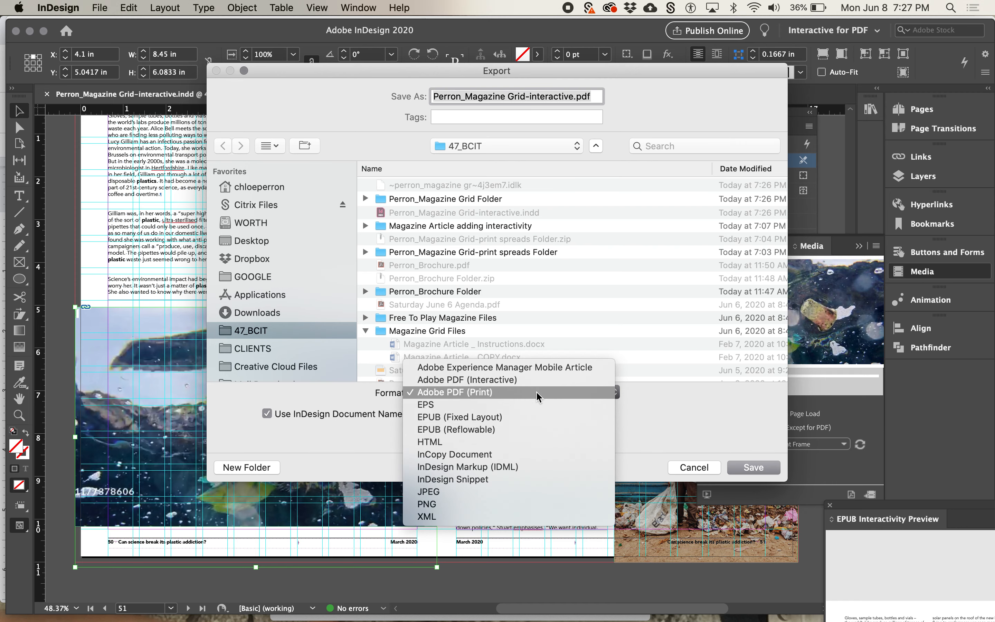
{"action": "left_click", "coordinate": [520, 380]}
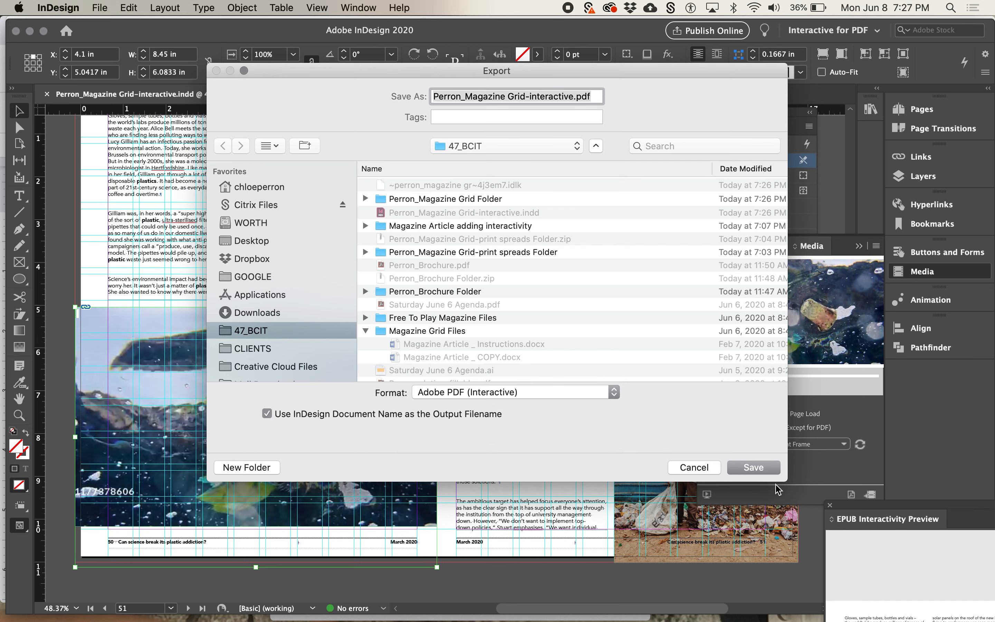
{"action": "left_click", "coordinate": [761, 469]}
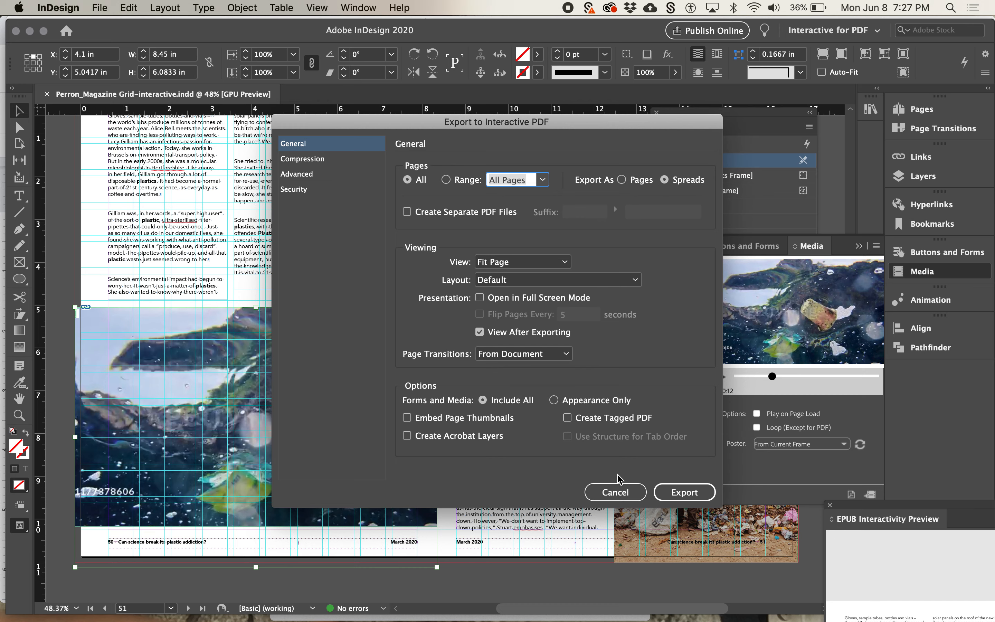
{"action": "left_click", "coordinate": [675, 495]}
{"action": "left_click", "coordinate": [631, 350]}
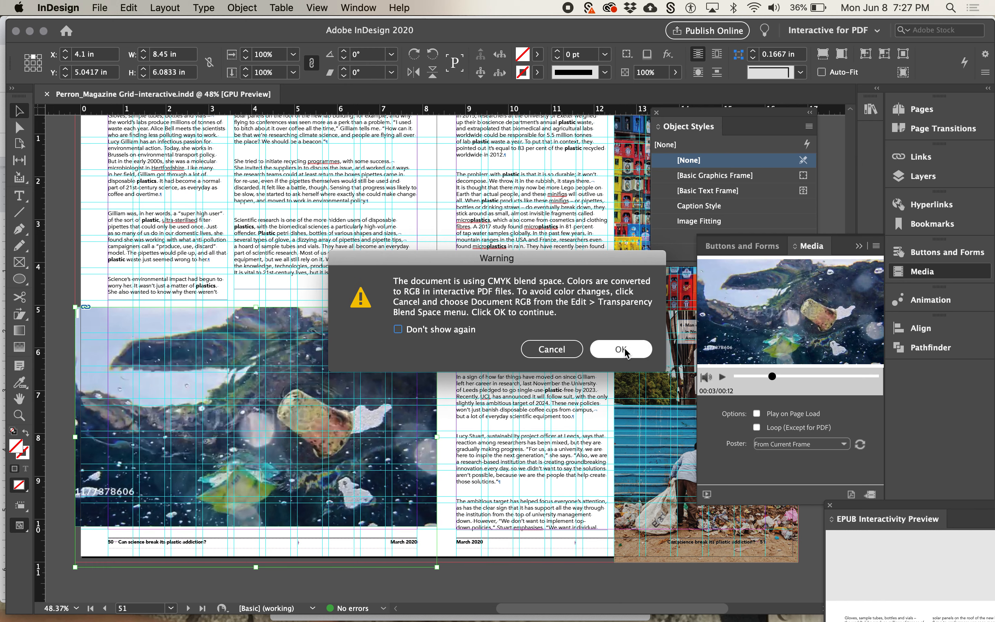
{"action": "left_click", "coordinate": [622, 349]}
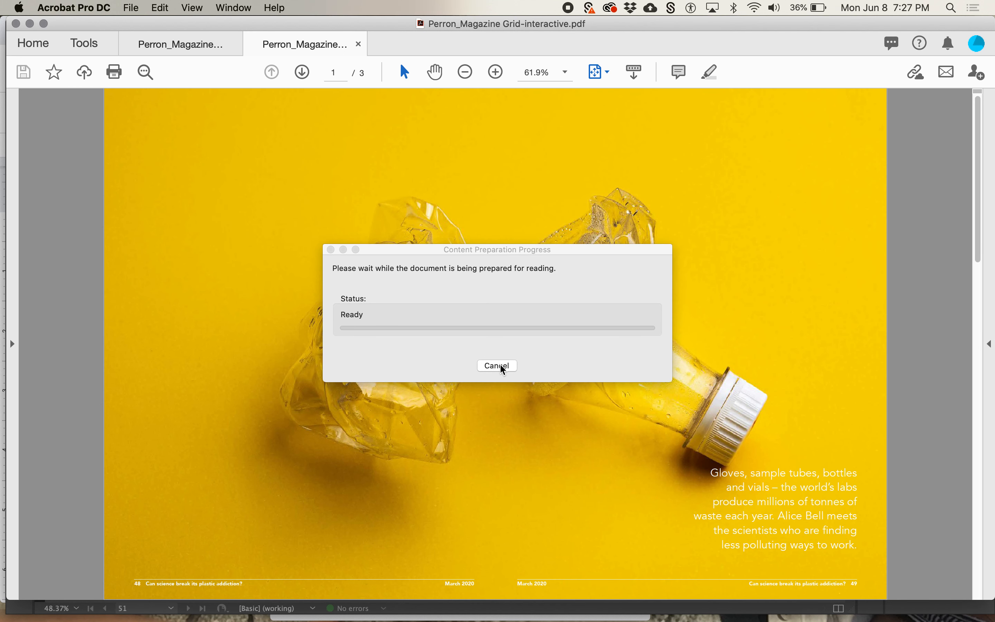
{"action": "left_click", "coordinate": [499, 366]}
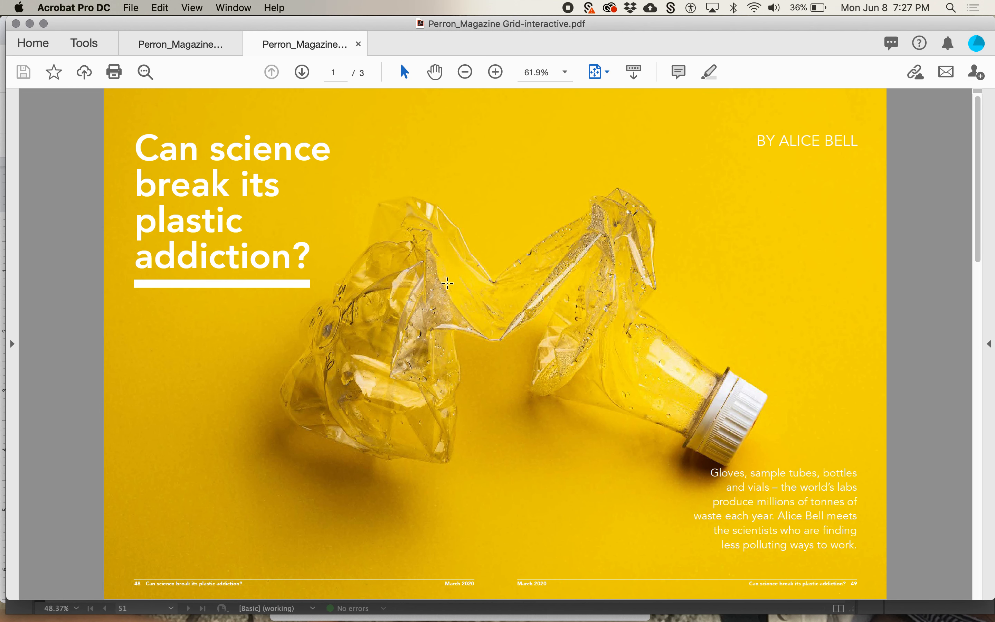
On page 2 of the exported PDF in Acrobat, always trust the document and play the embedded video
{"action": "left_click", "coordinate": [302, 72]}
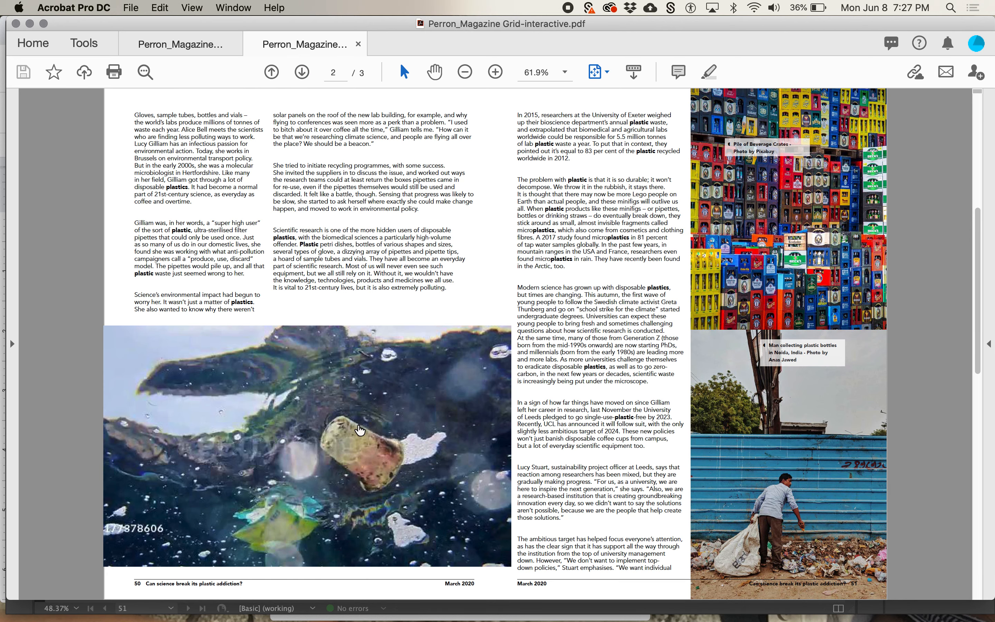
{"action": "left_click", "coordinate": [360, 430]}
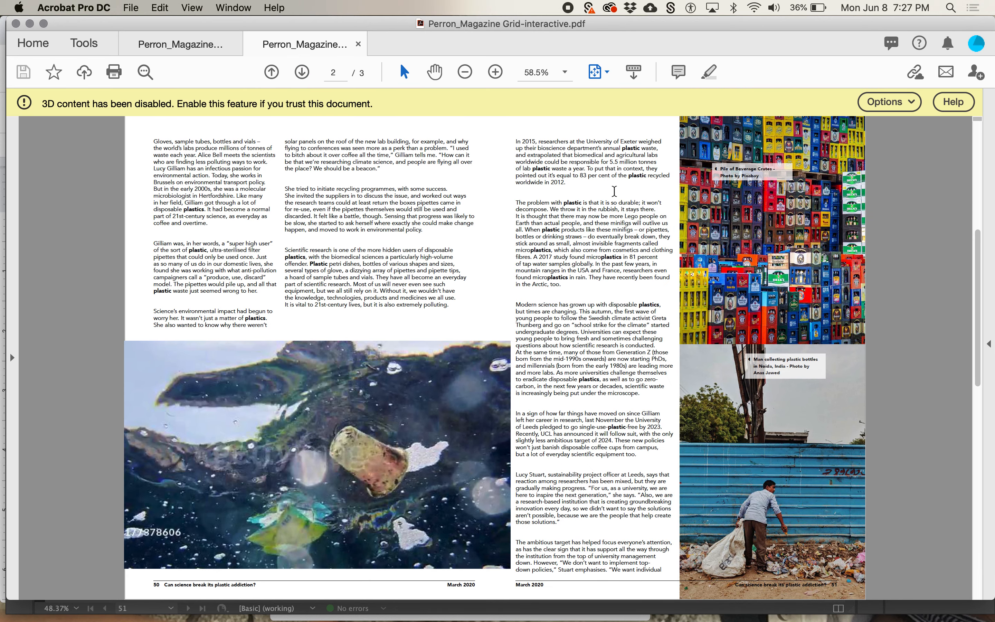
{"action": "left_click", "coordinate": [888, 102]}
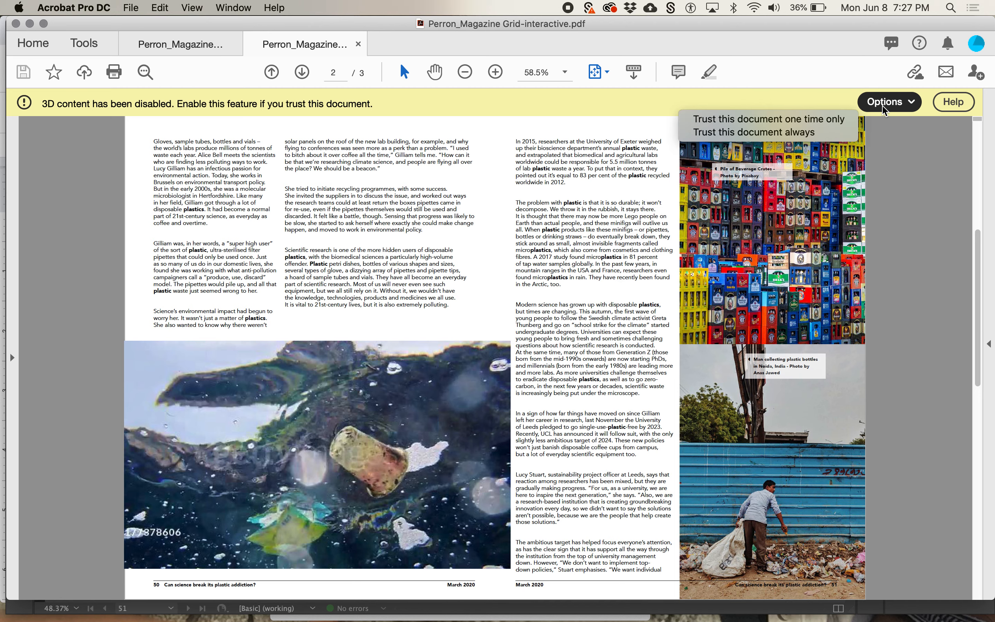
{"action": "left_click", "coordinate": [843, 132]}
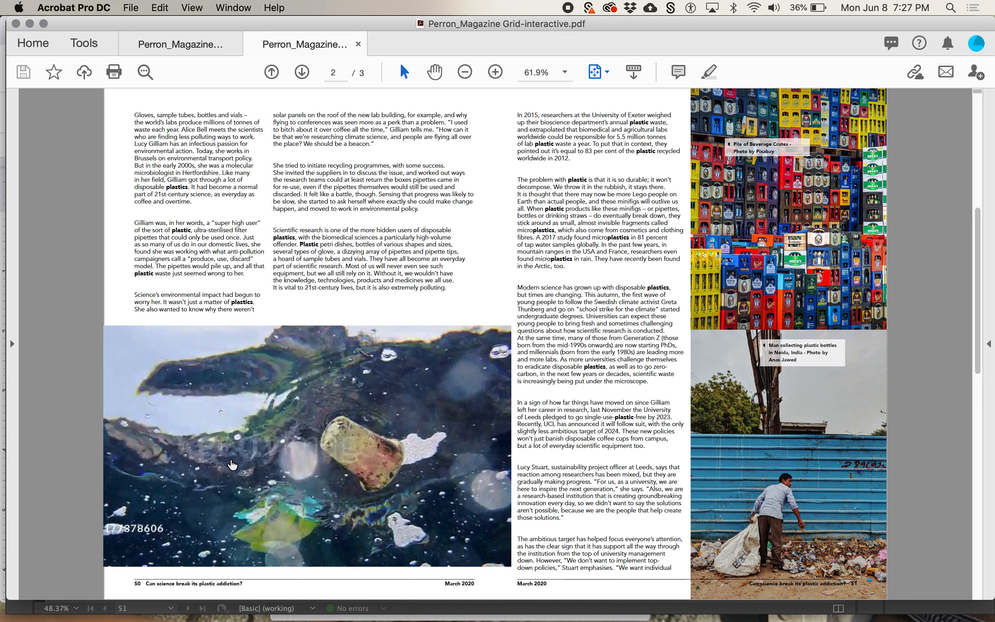
{"action": "left_click", "coordinate": [307, 449]}
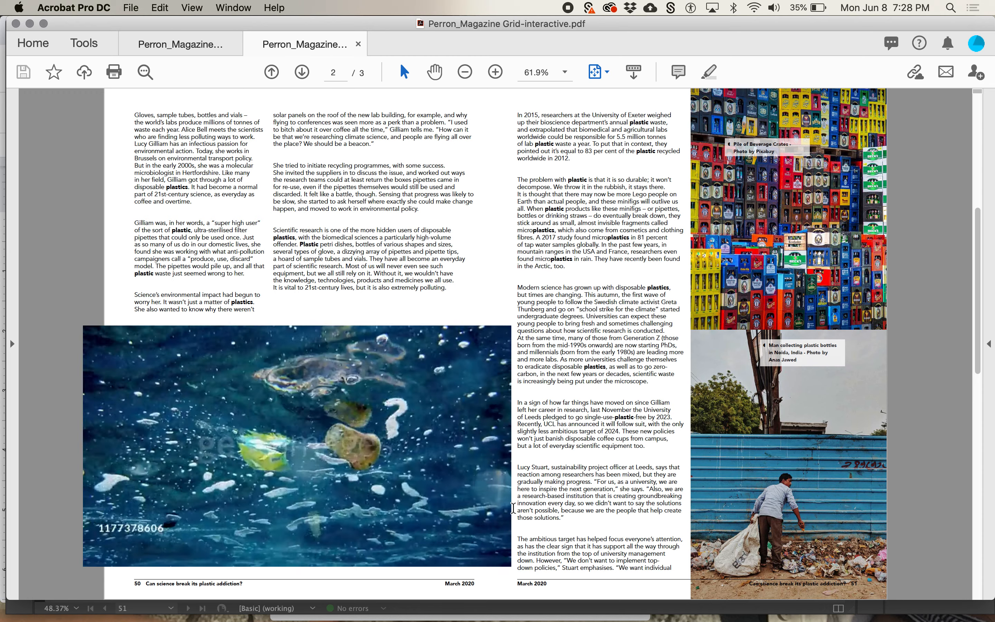
Compare the exported PDF with the InDesign layout and narrow the video frame from its right edge to 8 in wide
{"action": "key", "text": "super+Tab"}
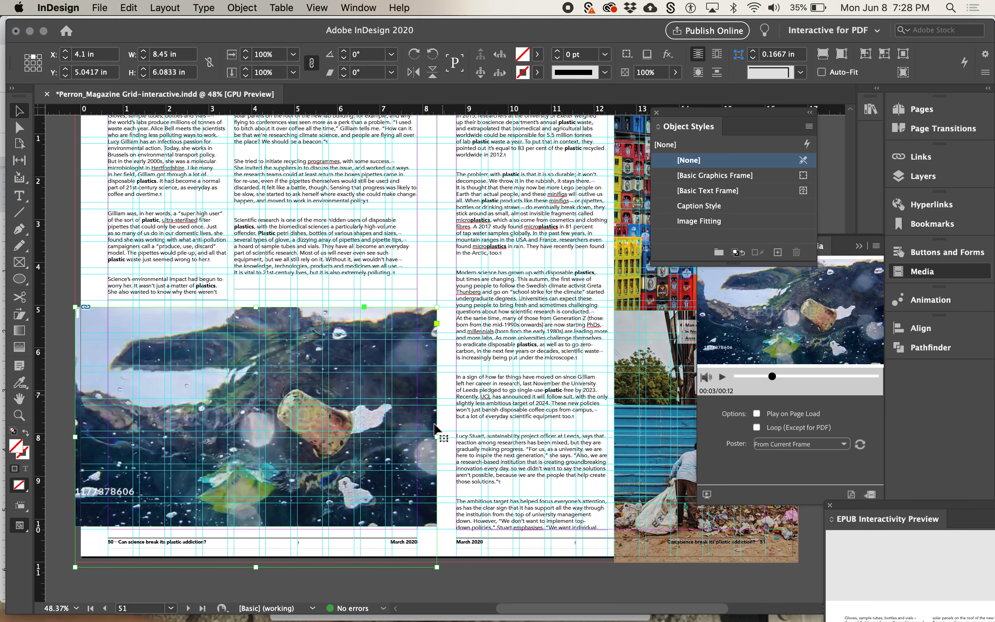
{"action": "key", "text": "super+Tab"}
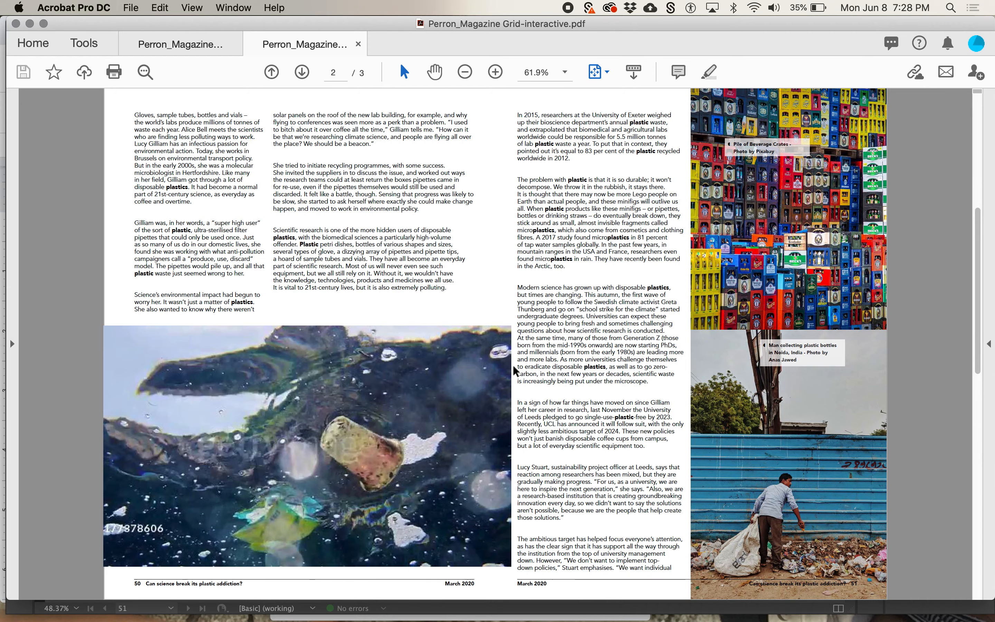
{"action": "key", "text": "super+Tab"}
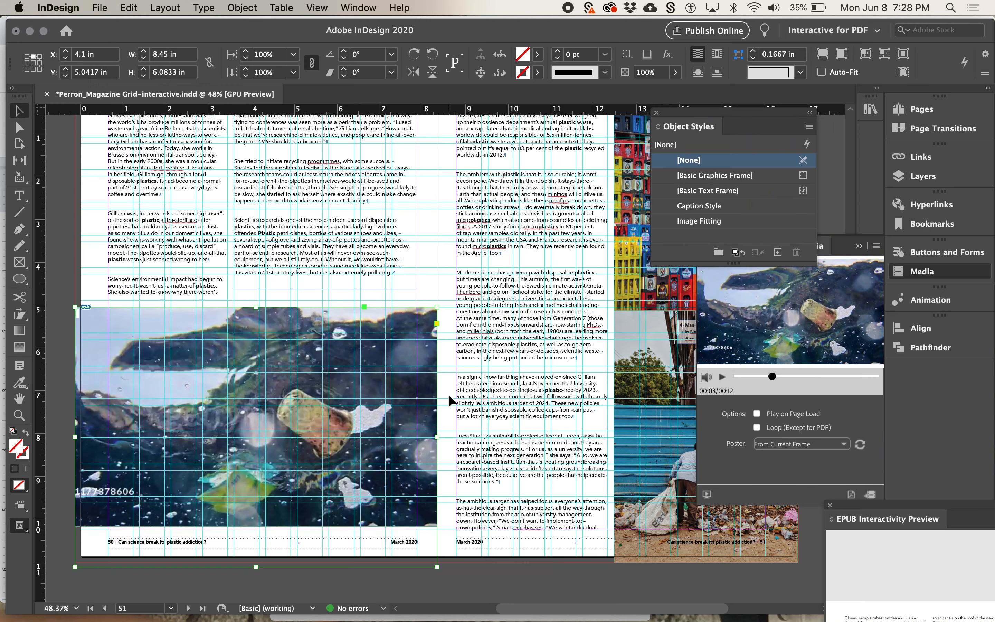
{"action": "scroll", "coordinate": [421, 406], "scroll_direction": "left", "scroll_amount": 3}
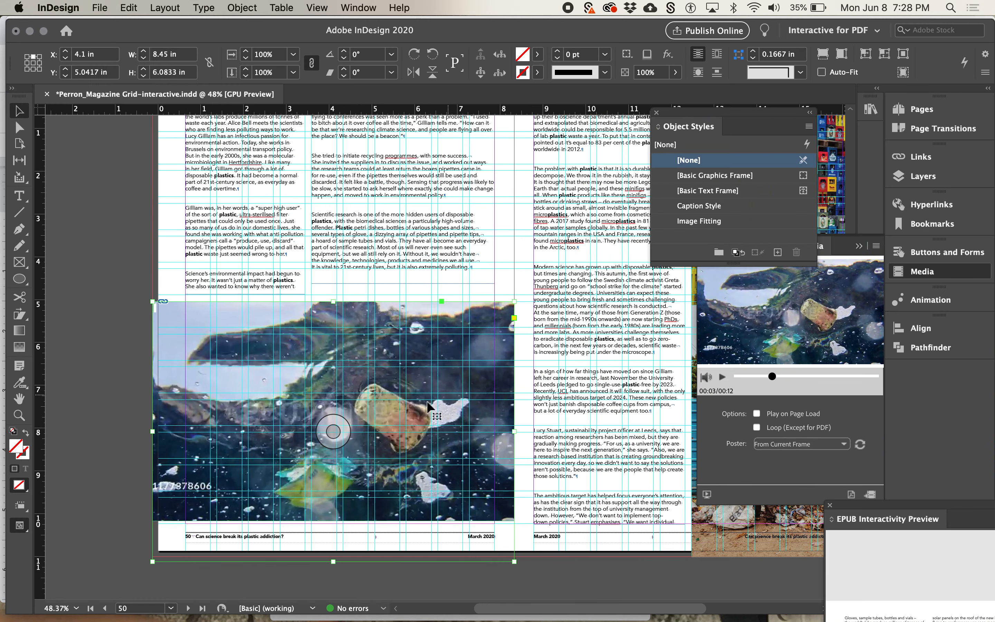
{"action": "left_click_drag", "start_coordinate": [514, 430], "coordinate": [495, 430]}
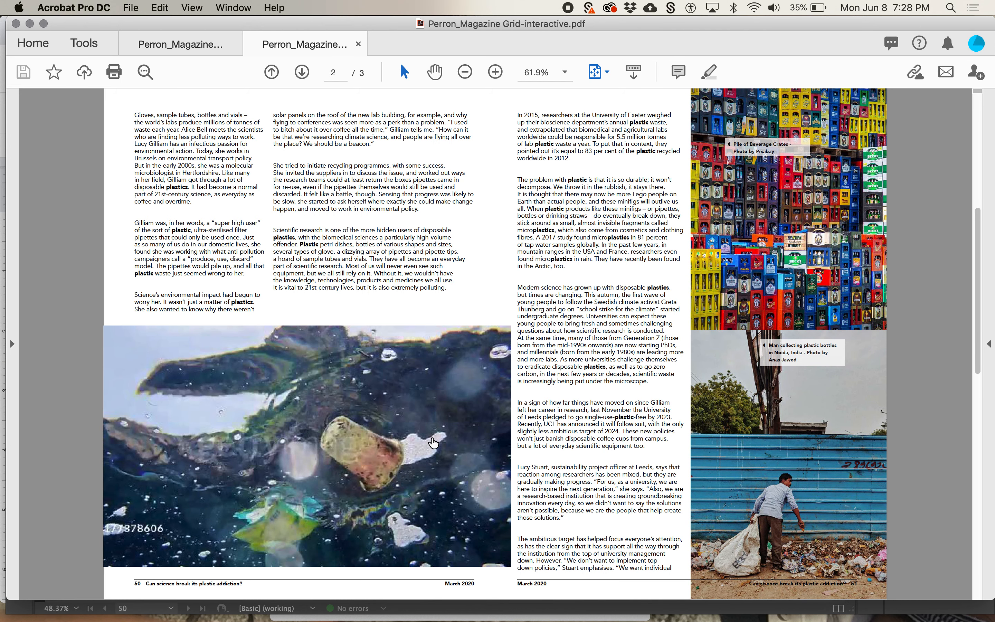
Compare the spread with the exported PDF again, try narrowing the video frame to about 7.4 in, and undo that resize
{"action": "left_click", "coordinate": [433, 443]}
{"action": "key", "text": "super+Tab"}
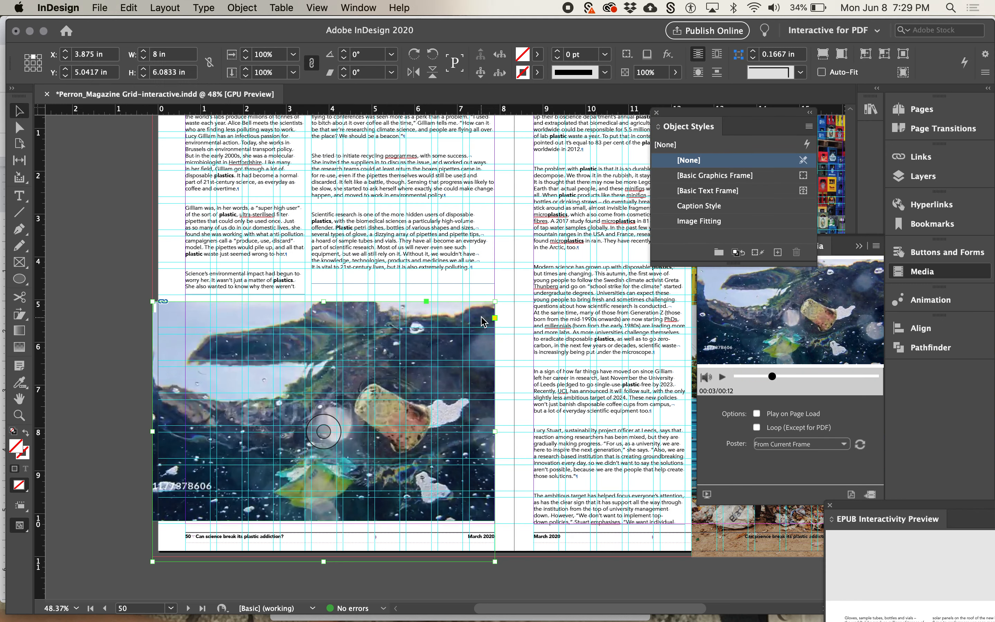
{"action": "key", "text": "super+Tab"}
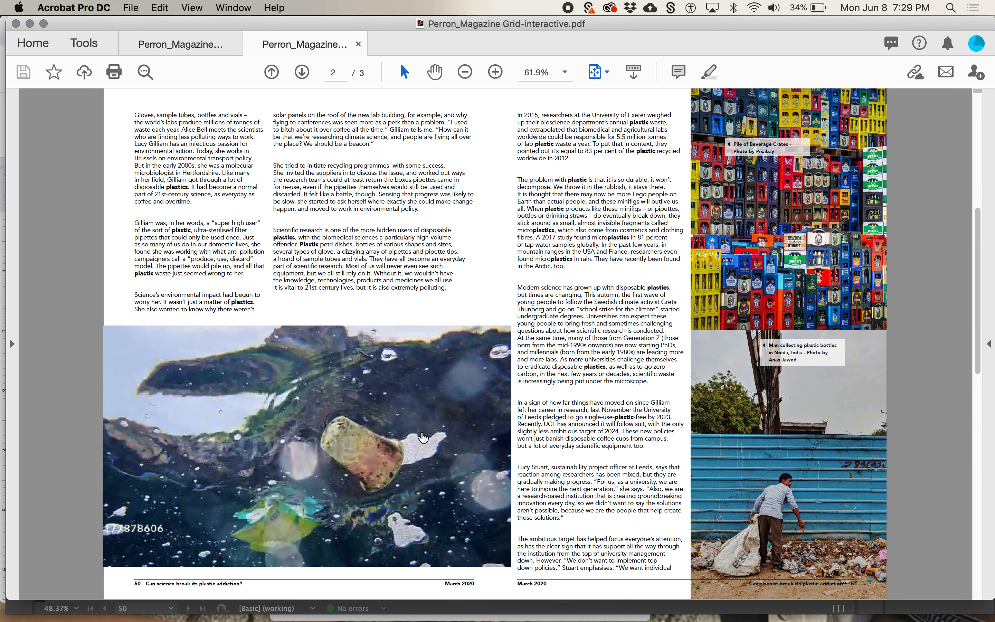
{"action": "key", "text": "super+Tab"}
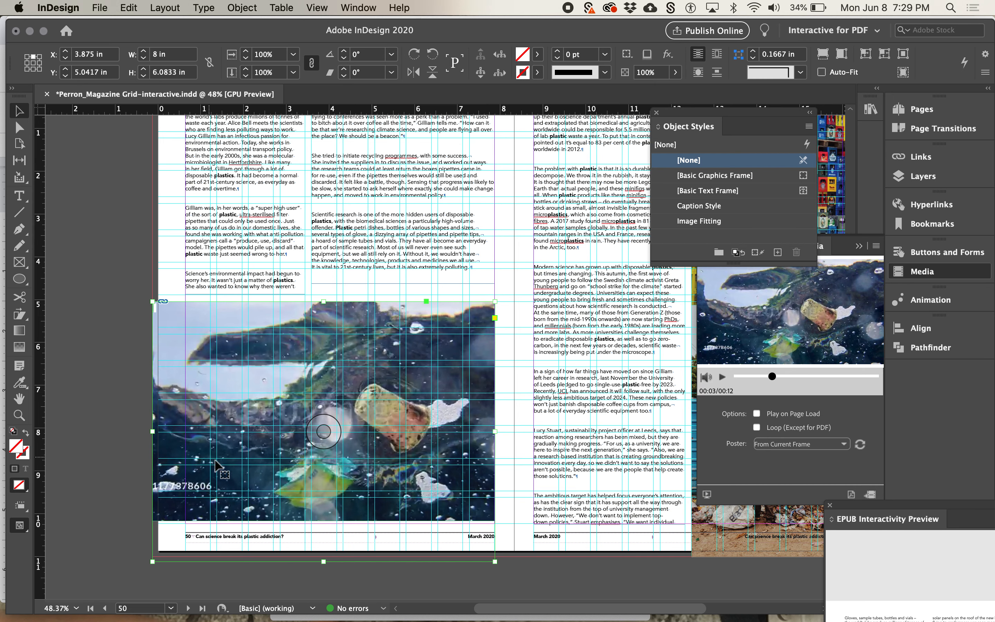
{"action": "left_click_drag", "start_coordinate": [493, 432], "coordinate": [469, 432]}
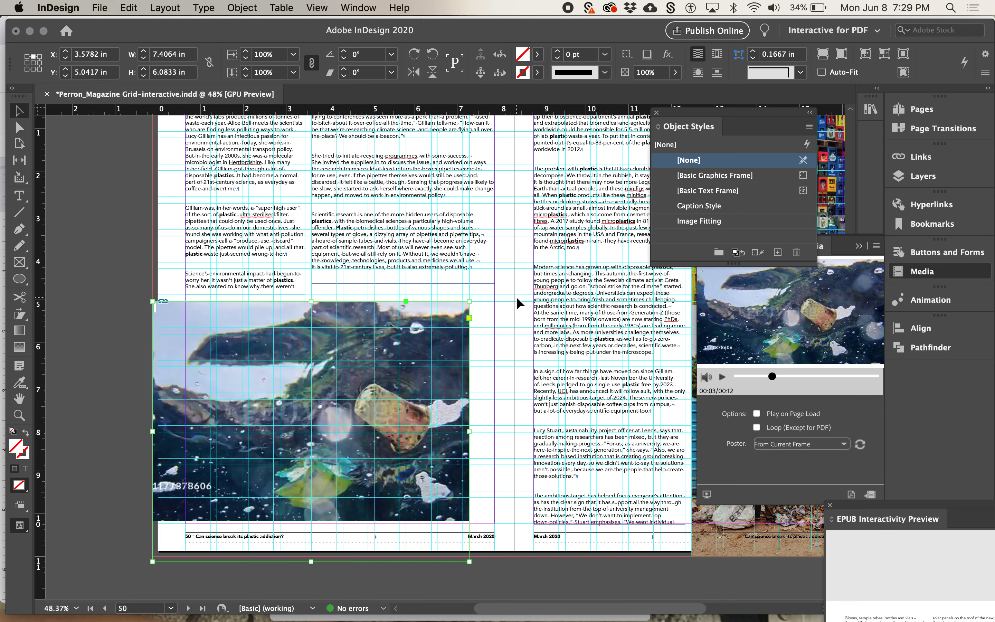
{"action": "key", "text": "cmd+z"}
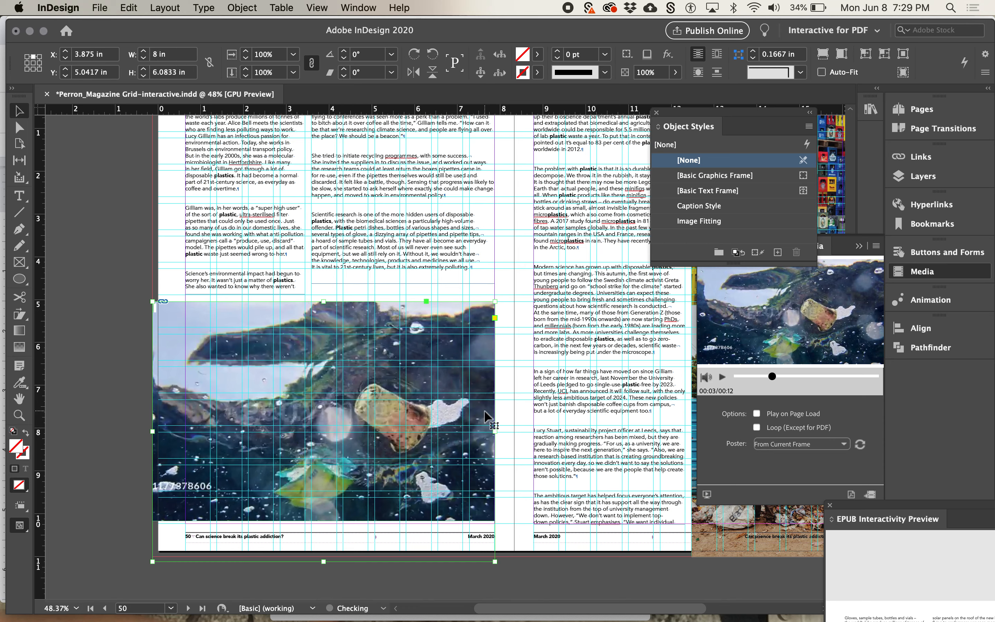